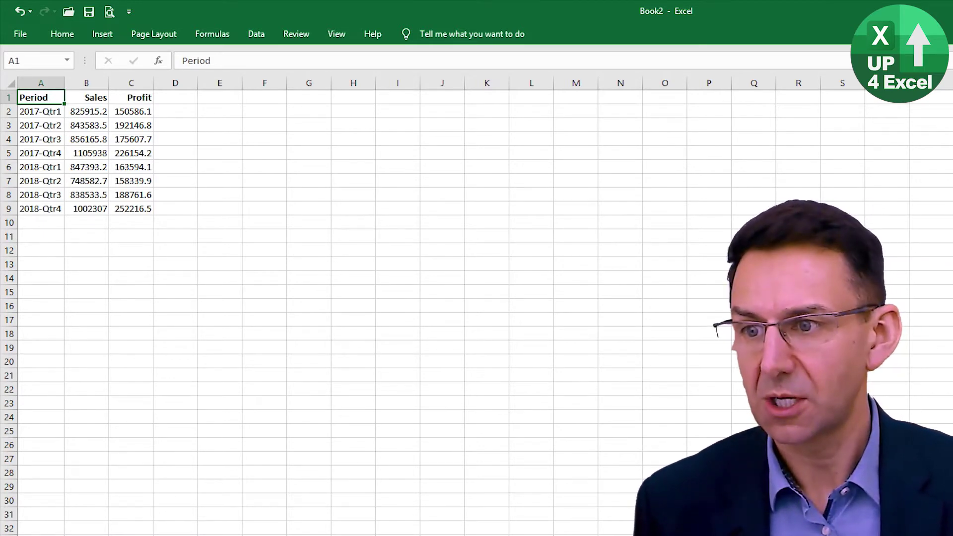
Select the quarterly Sales/Profit table and insert a column chart, moved and enlarged beside the data
key(ctrl+shift+Right)
key(ctrl+shift+Down)
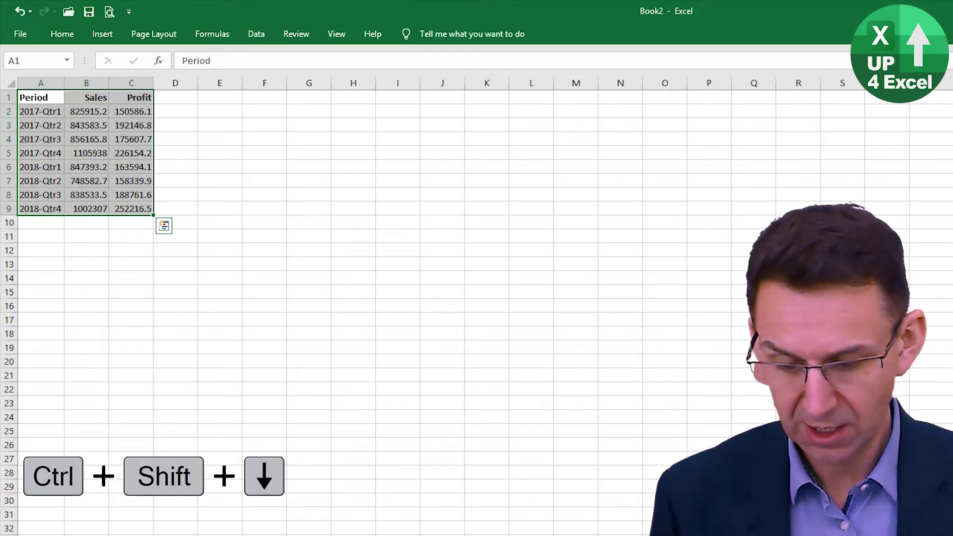
key(alt+F1)
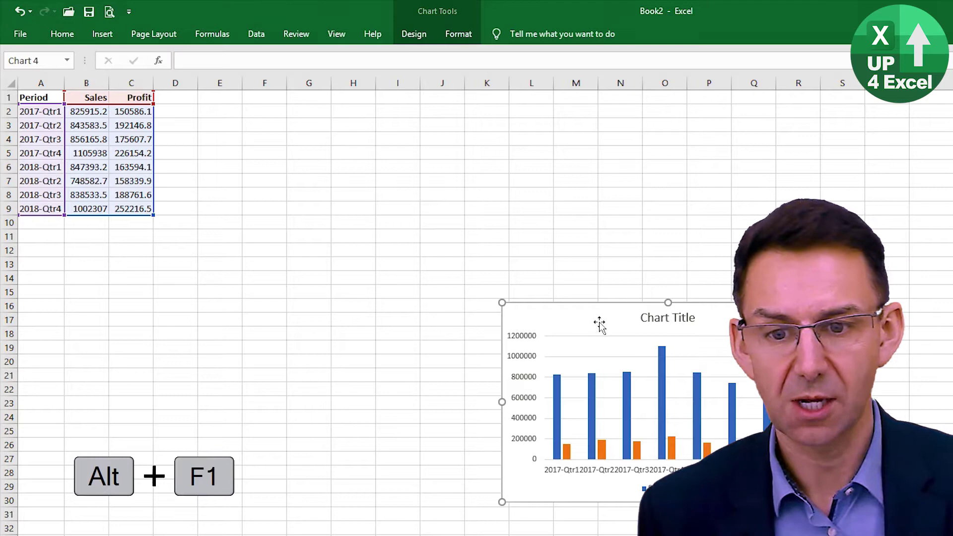
drag(600, 323, 257, 119)
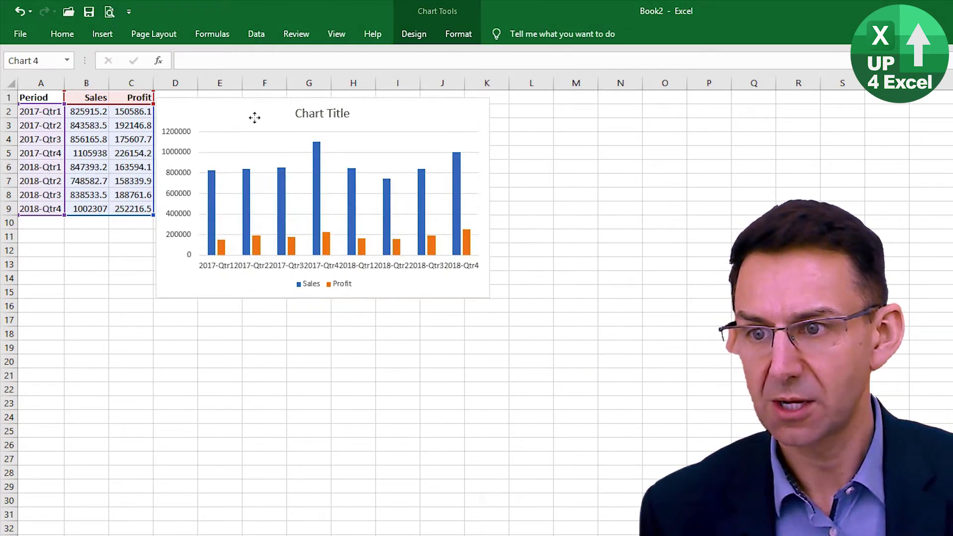
drag(493, 299, 635, 432)
drag(635, 381, 597, 369)
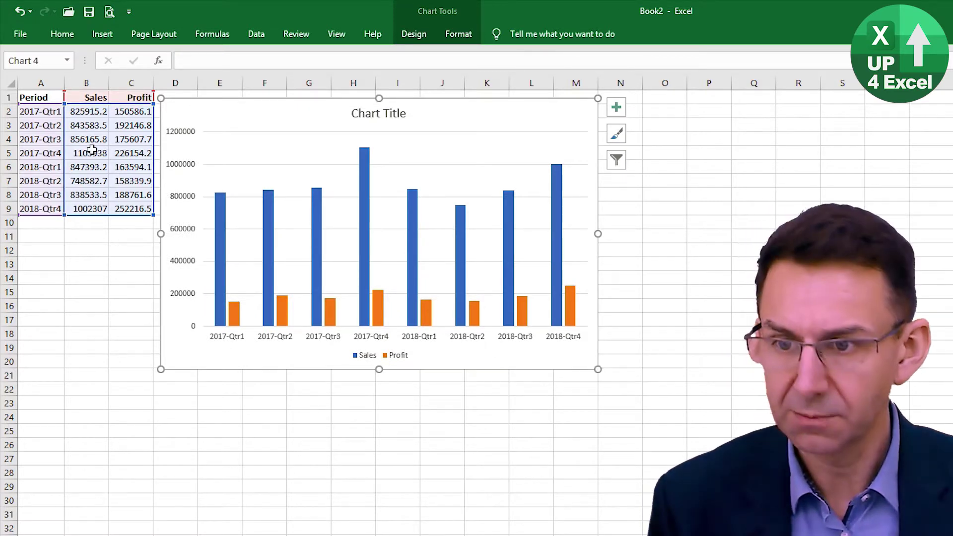
Insert a second column chart of A1:C9 and place it at the lower left, below the first
drag(31, 98, 143, 205)
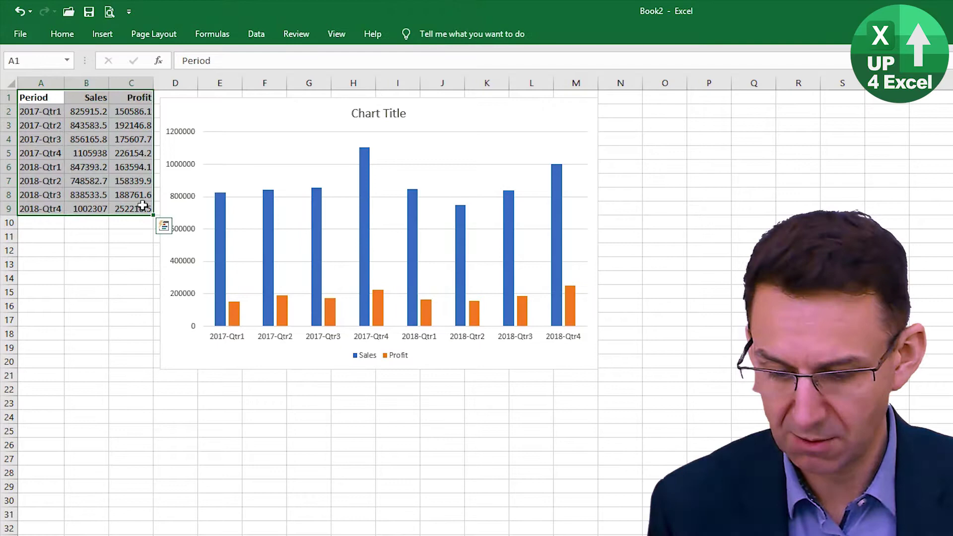
key(alt+F1)
drag(596, 318, 122, 468)
drag(595, 368, 632, 417)
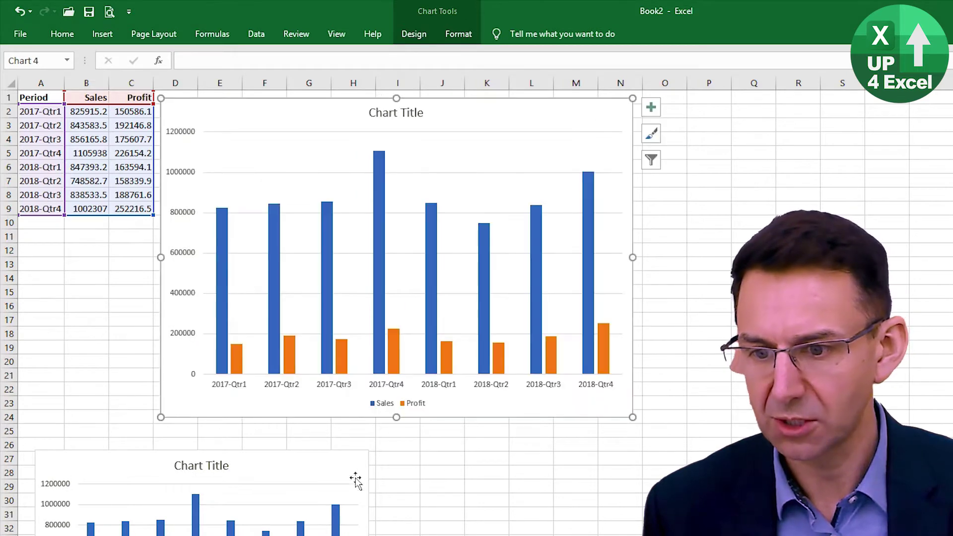
drag(346, 452, 338, 432)
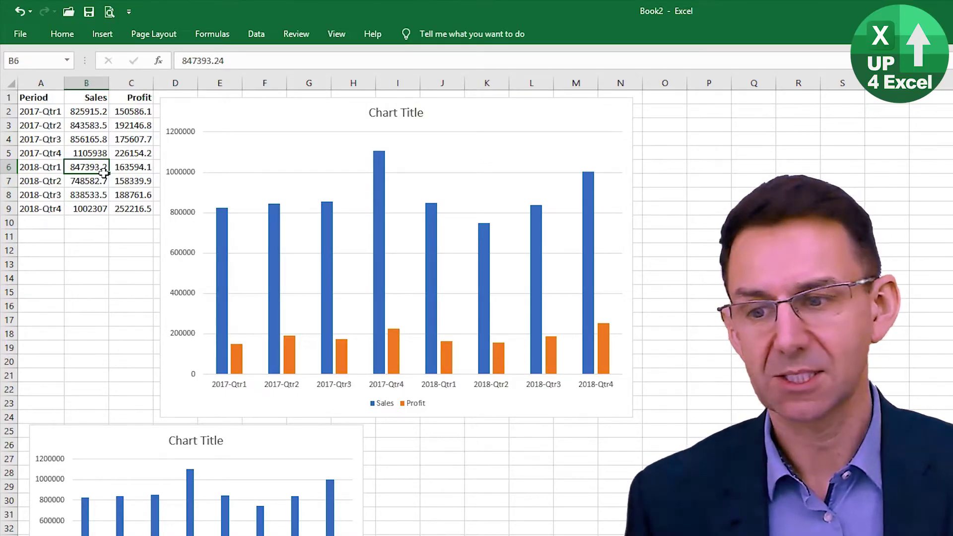
Pin the ribbon permanently open with Ctrl+F1
click(441, 151)
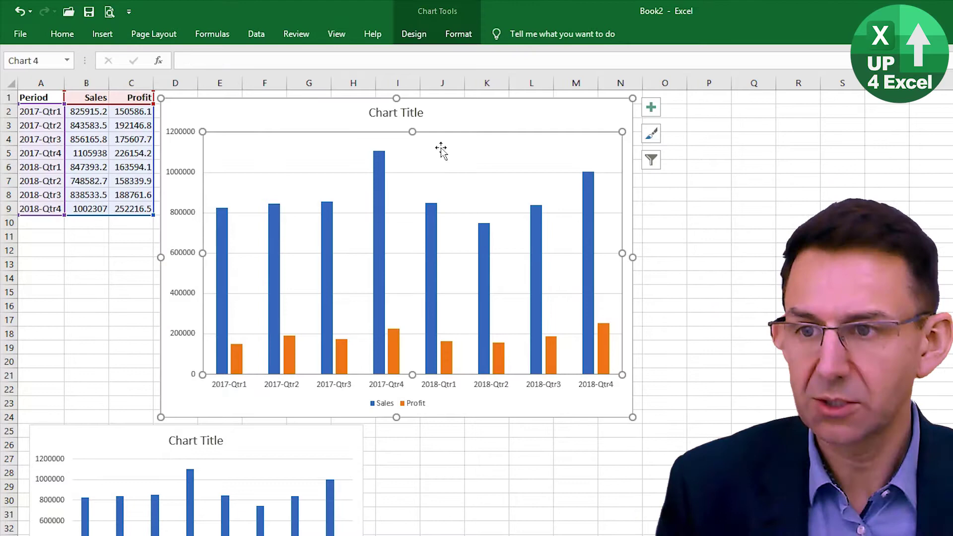
click(651, 107)
click(843, 209)
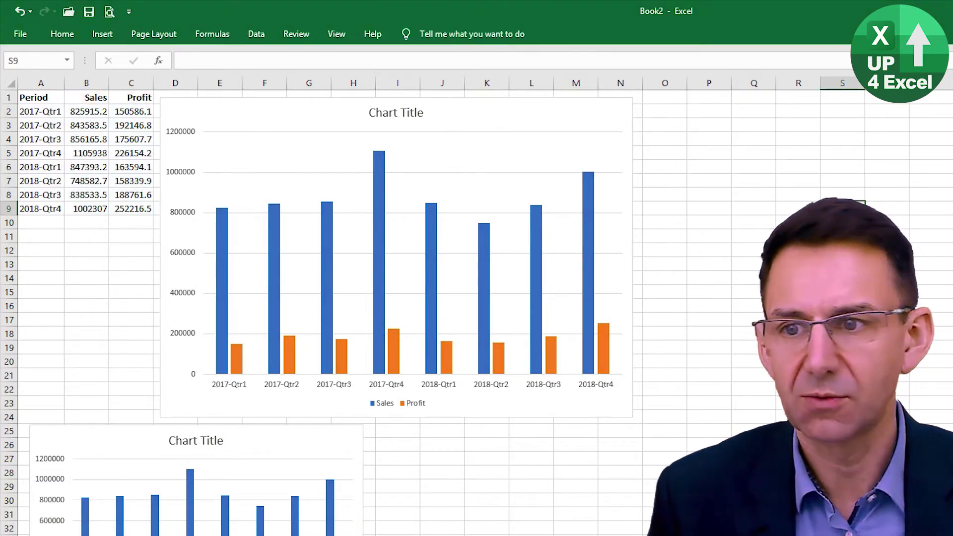
key(ctrl+F1)
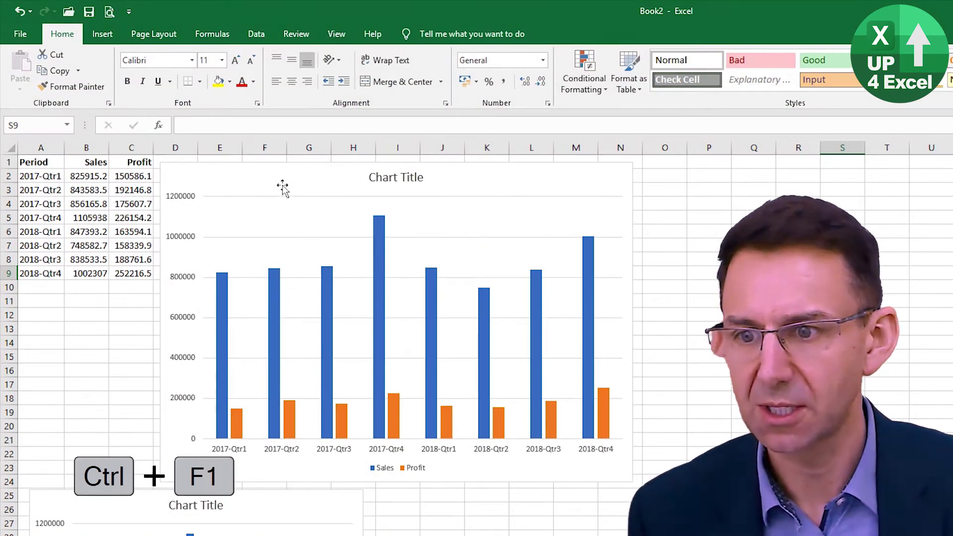
Select the upper chart and view its Chart Tools Design and Format options
click(228, 181)
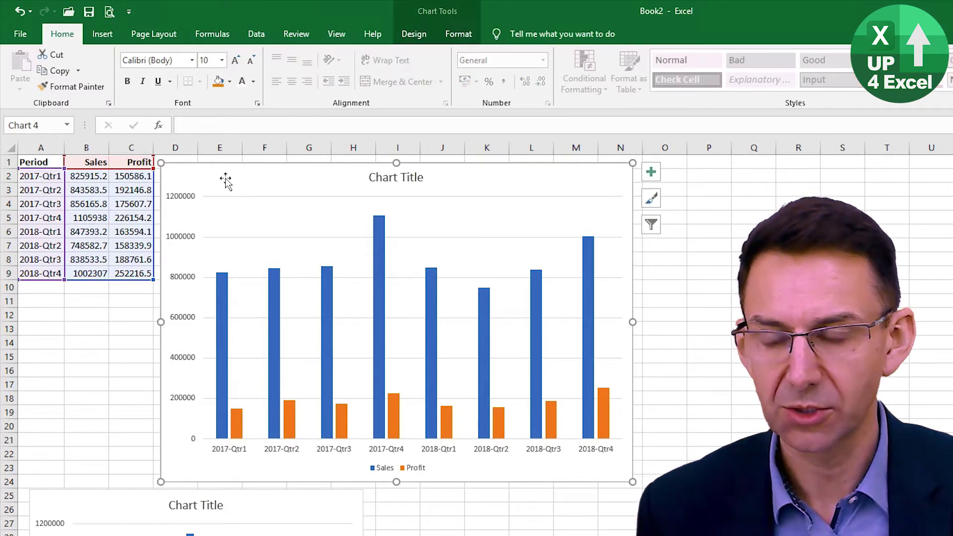
click(420, 35)
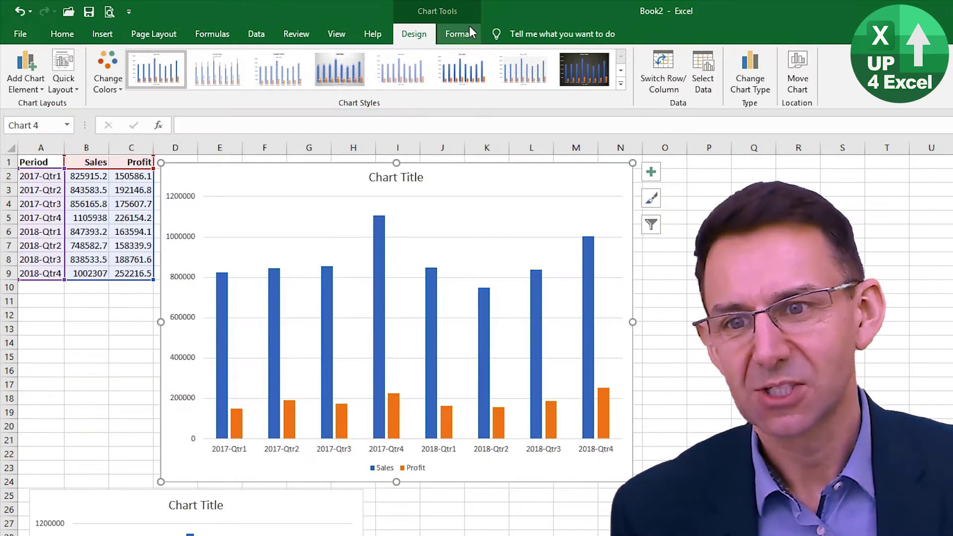
click(465, 35)
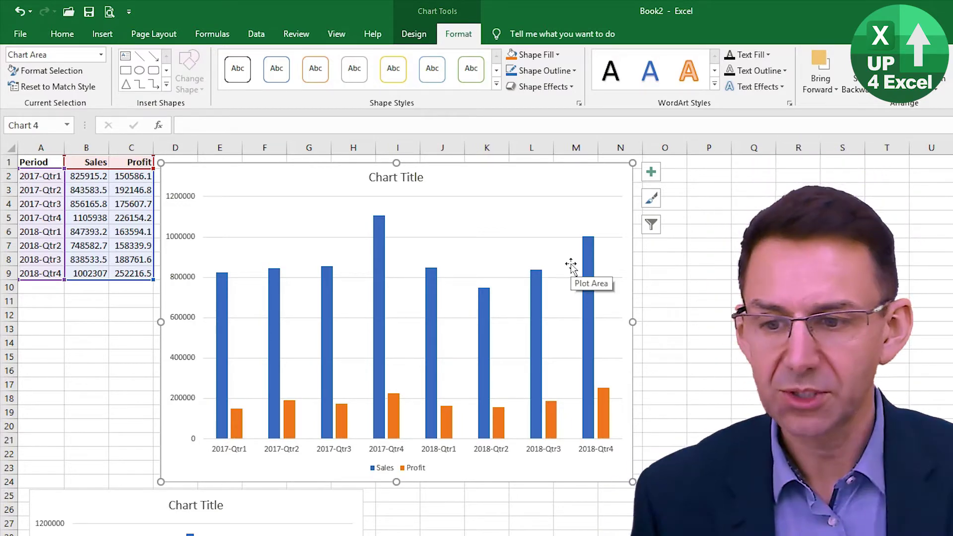
mouse_move(377, 436)
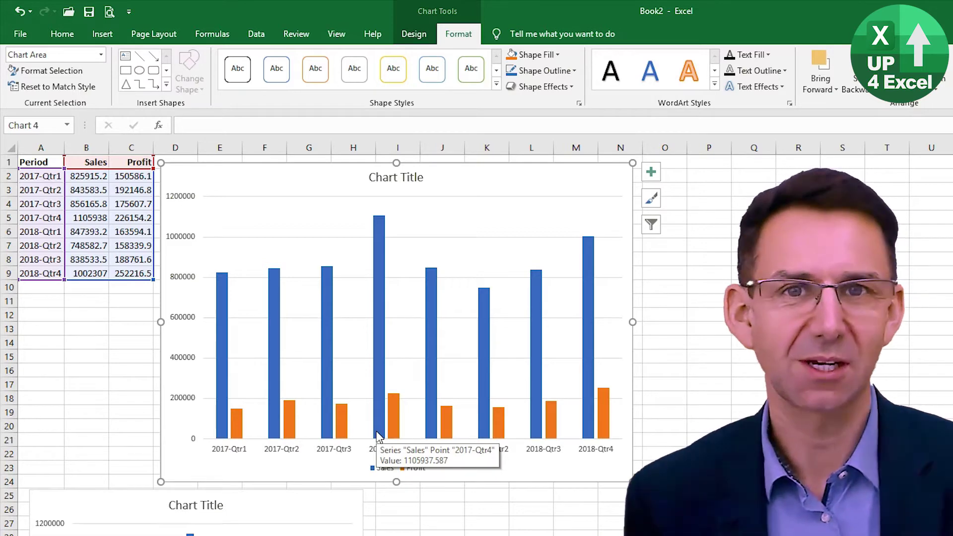
Remove the Primary Major Horizontal gridlines from the upper chart
click(289, 237)
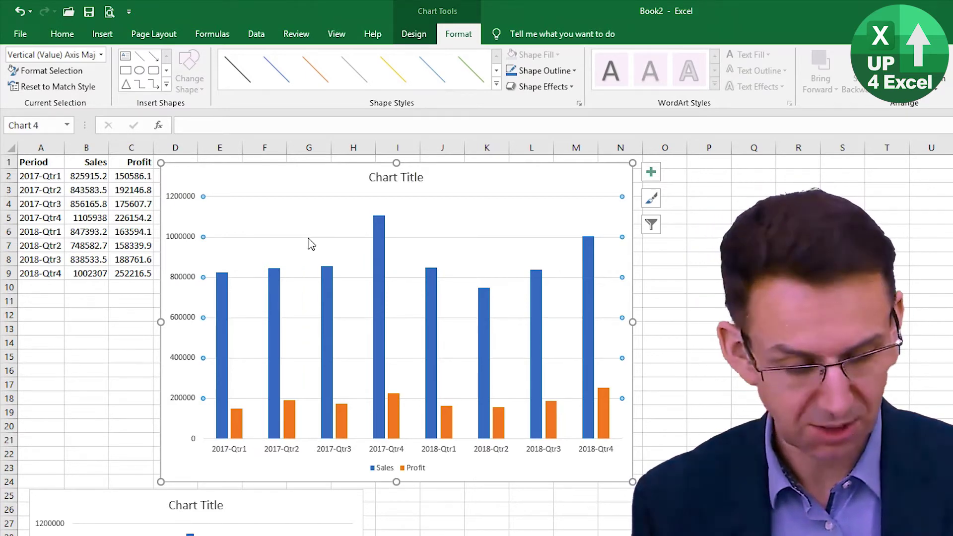
key(Escape)
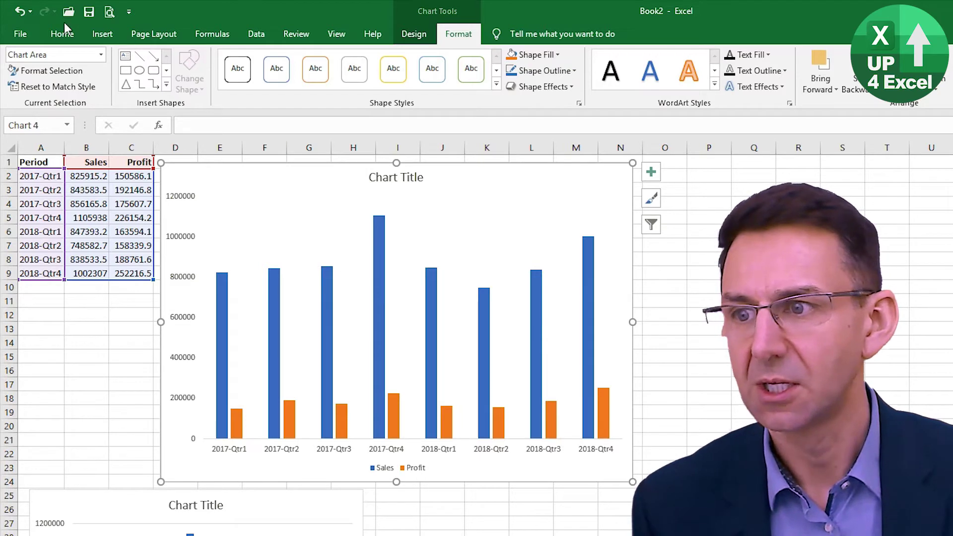
click(21, 14)
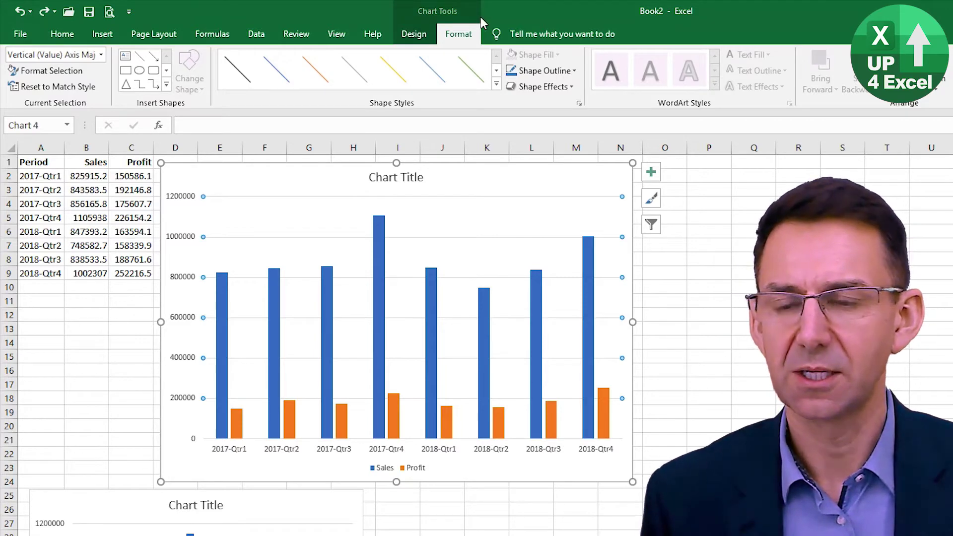
click(414, 33)
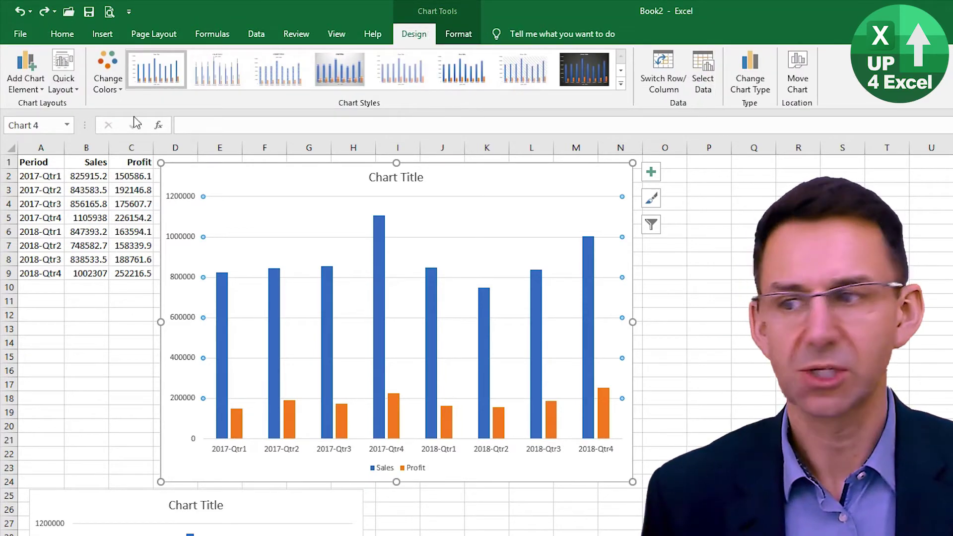
click(37, 88)
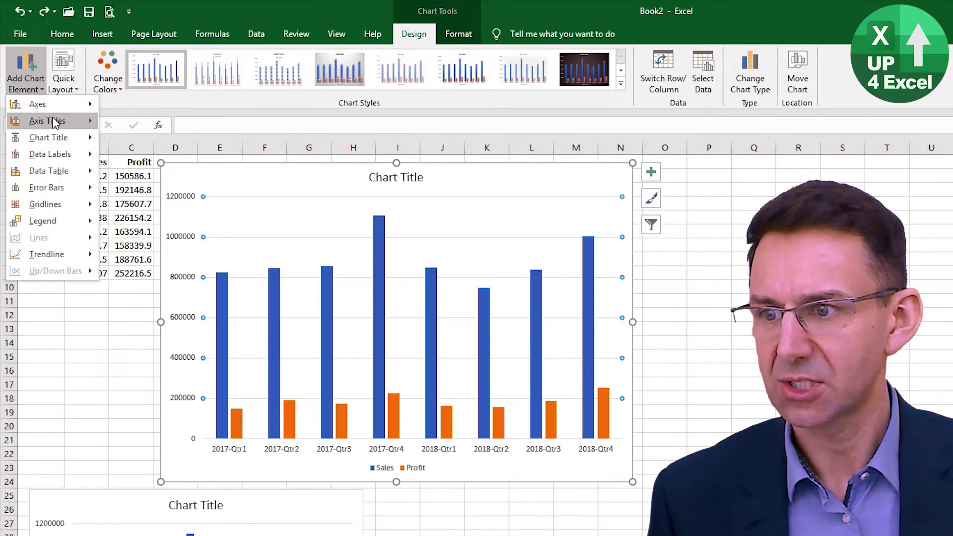
mouse_move(57, 106)
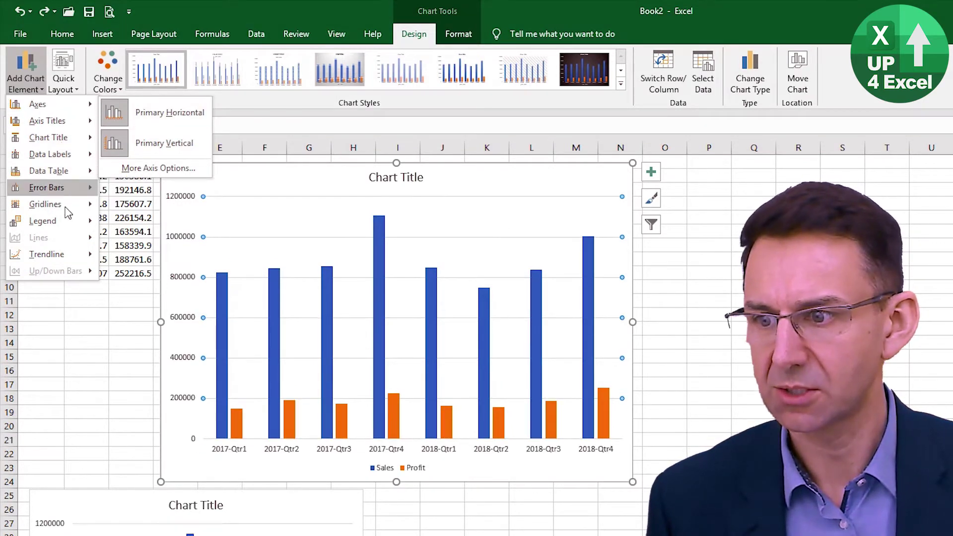
mouse_move(69, 204)
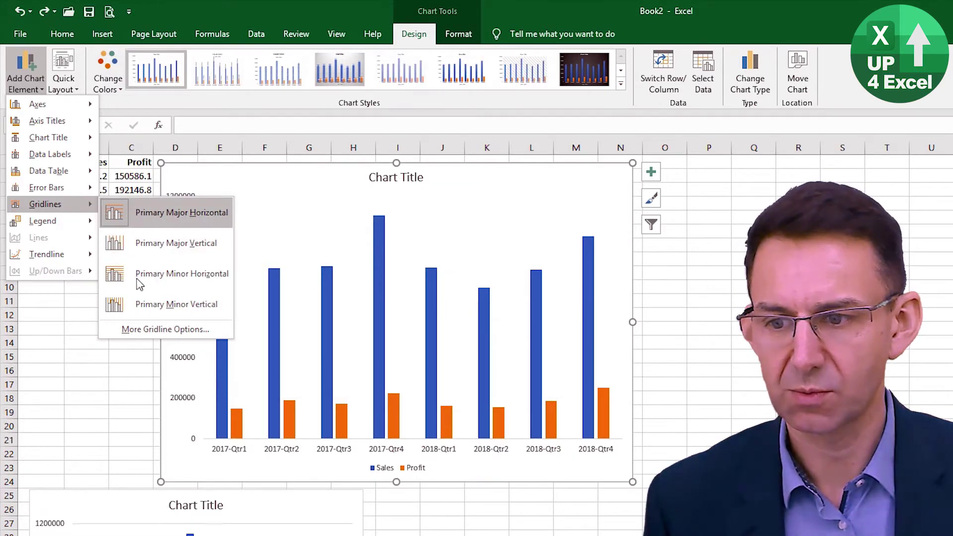
click(177, 214)
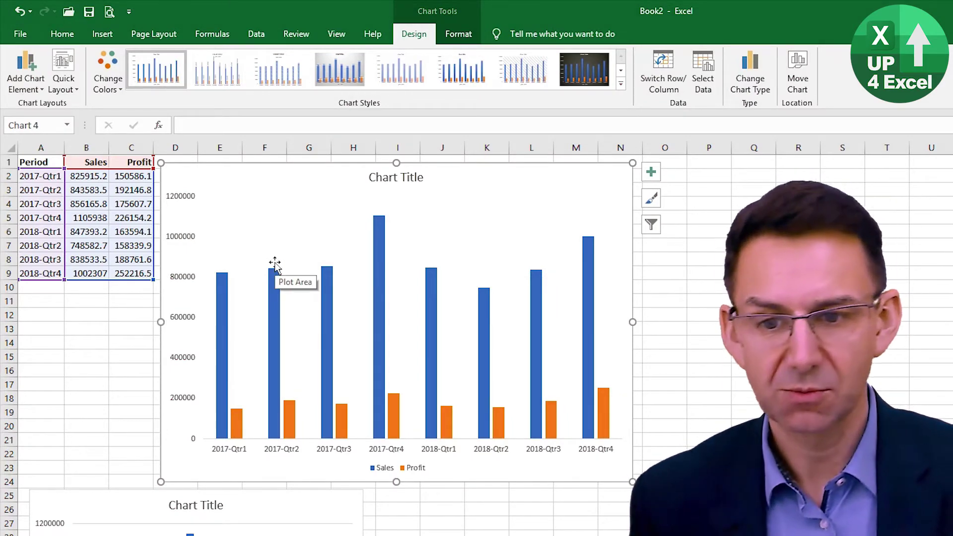
Delete the upper chart's vertical value axis
click(182, 237)
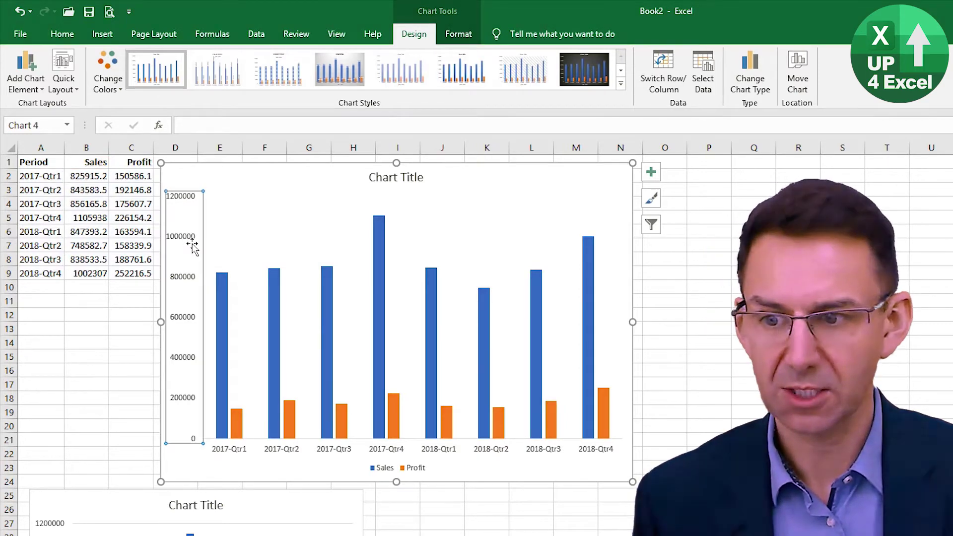
key(Delete)
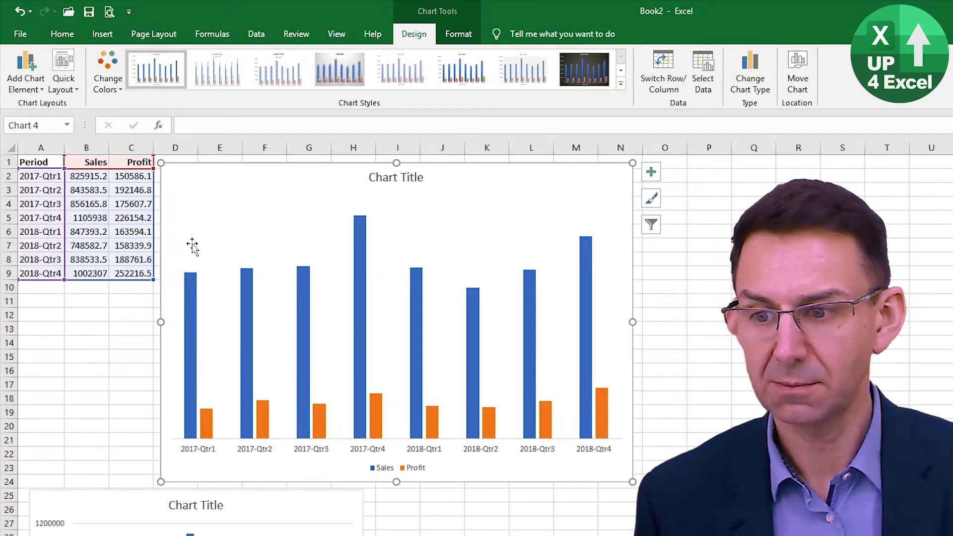
click(20, 12)
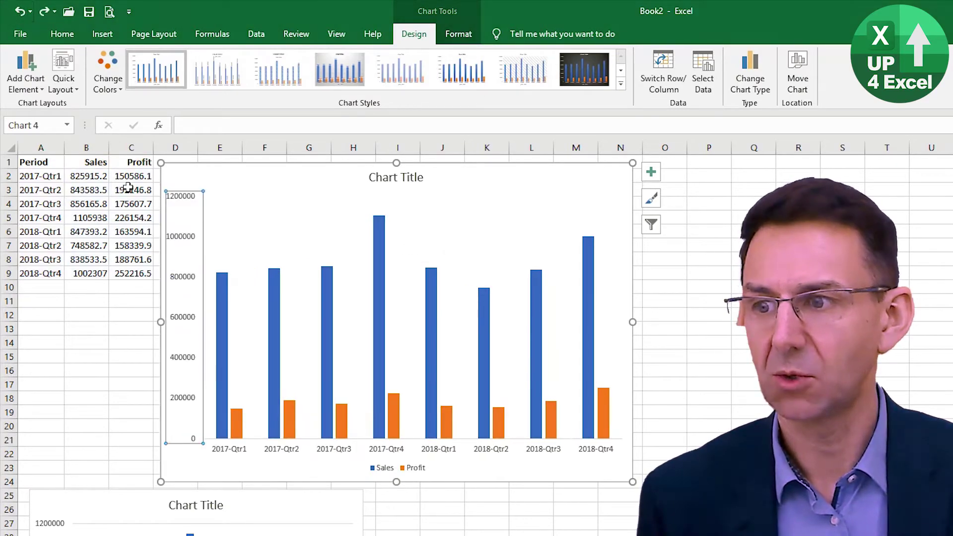
click(24, 83)
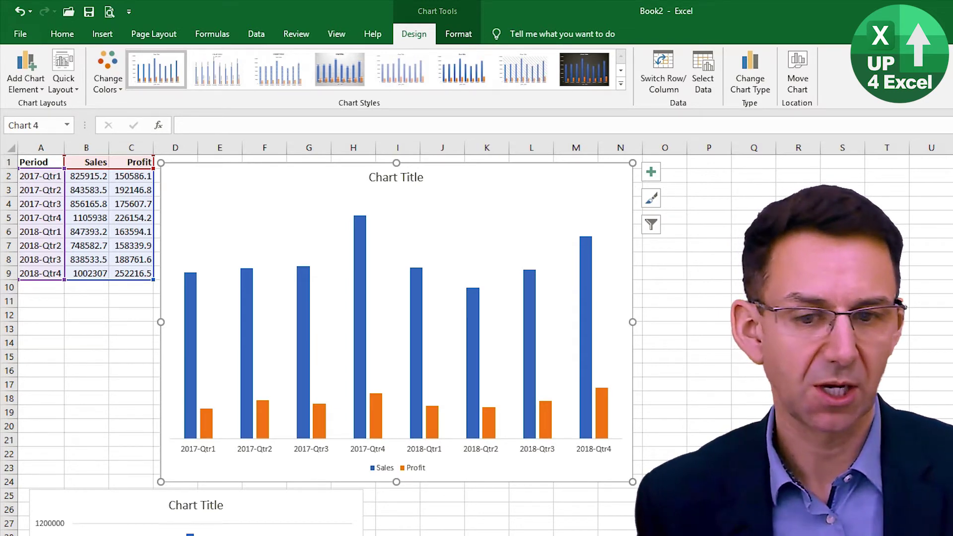
Set the Sales/Profit legend position to Top, under the chart title
click(375, 470)
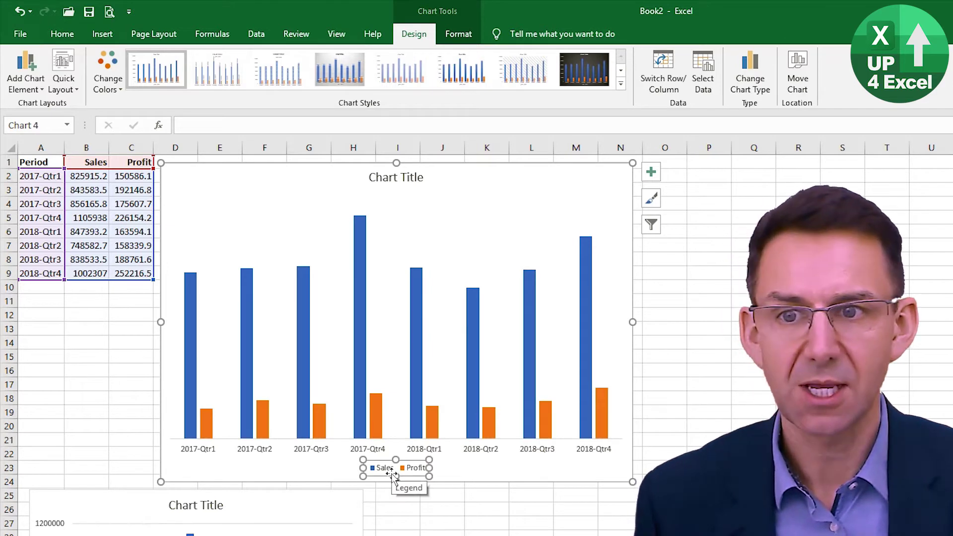
click(38, 85)
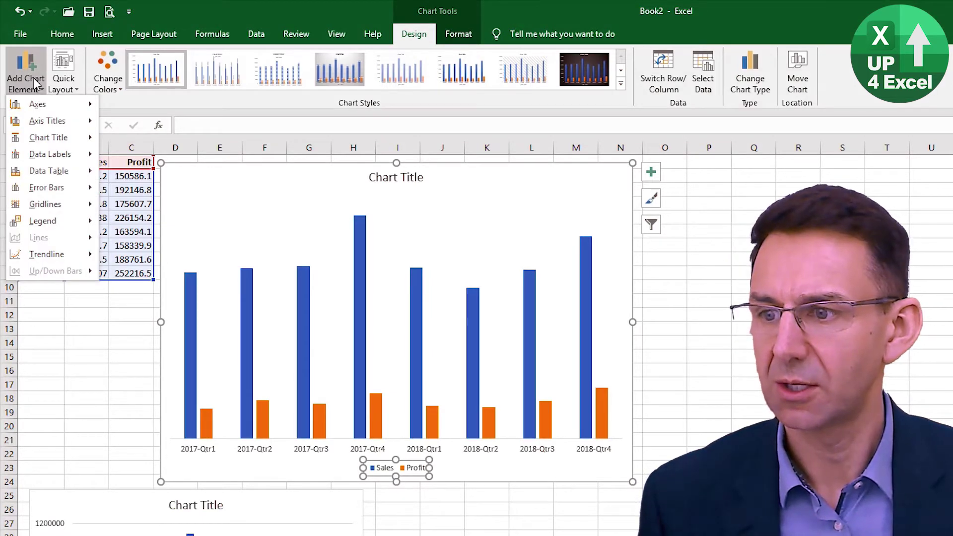
mouse_move(36, 224)
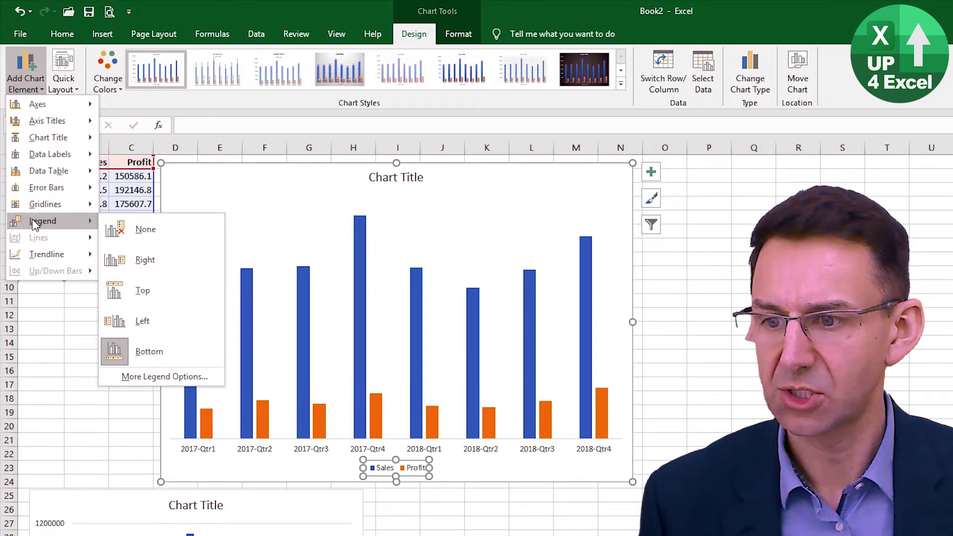
click(155, 289)
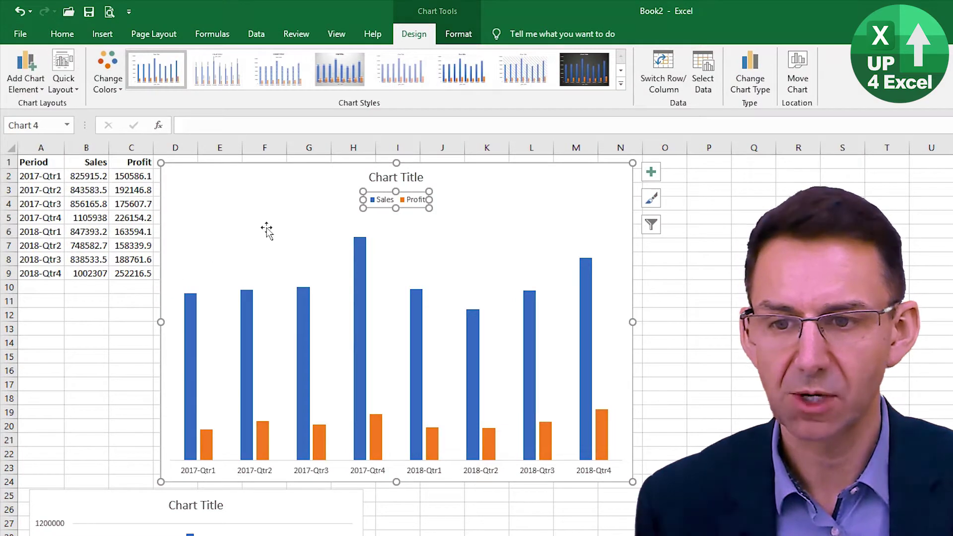
Replace the default 'Chart Title' placeholder with 'Sales and Profit'
click(393, 179)
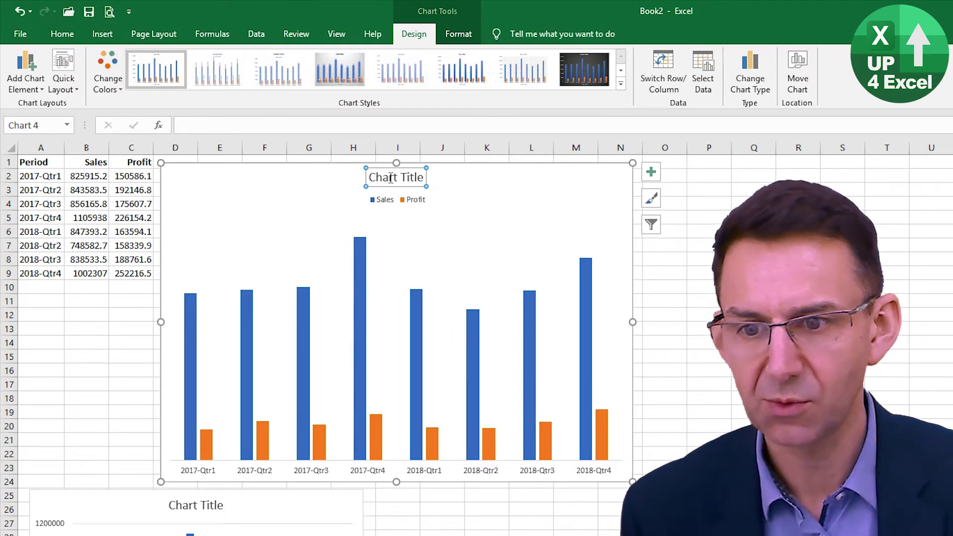
click(391, 178)
key(Left)
key(Left)
key(Left)
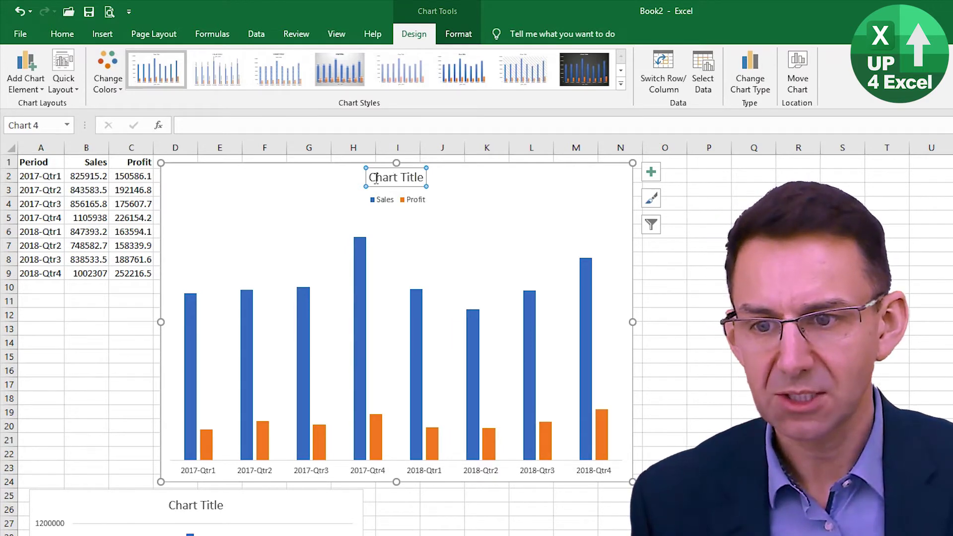
key(shift+Left)
key(shift+End)
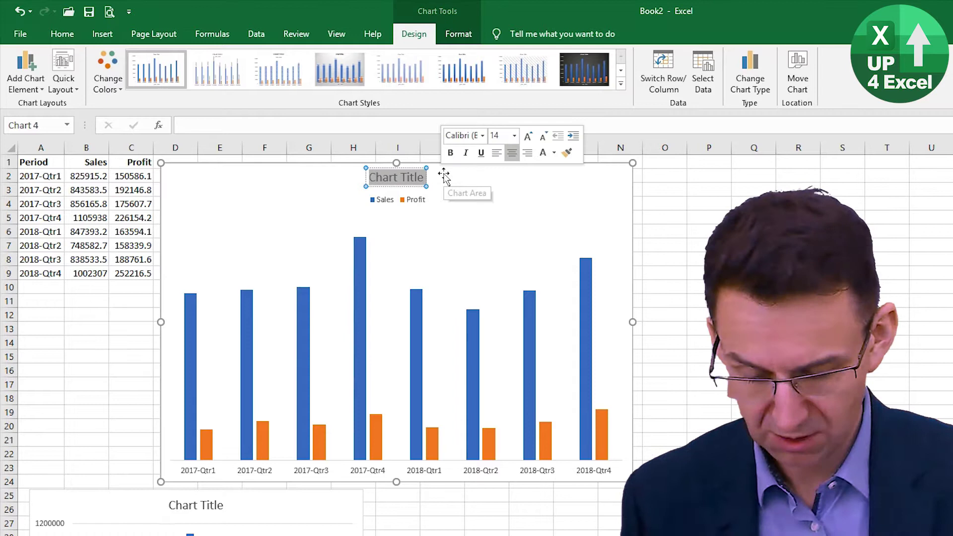
text(Sa)
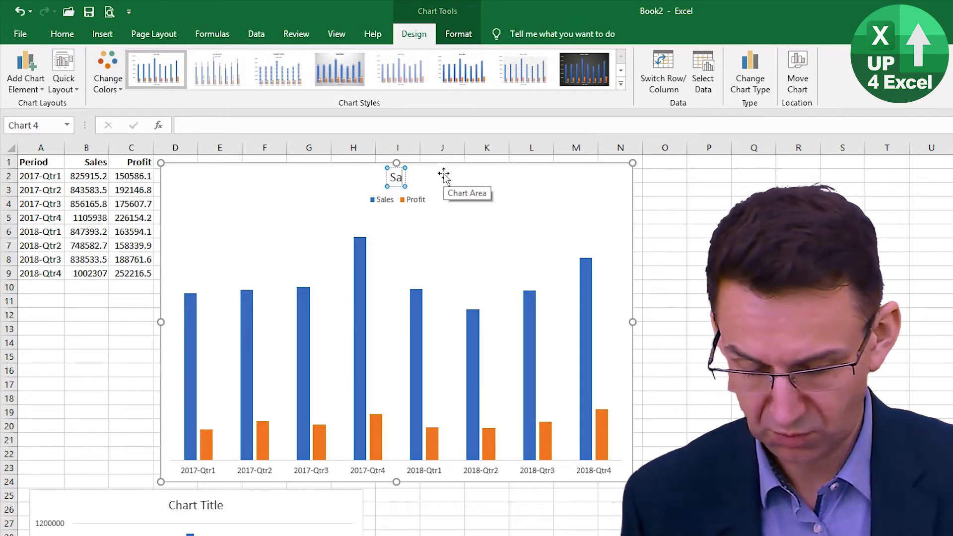
text(les and Profit)
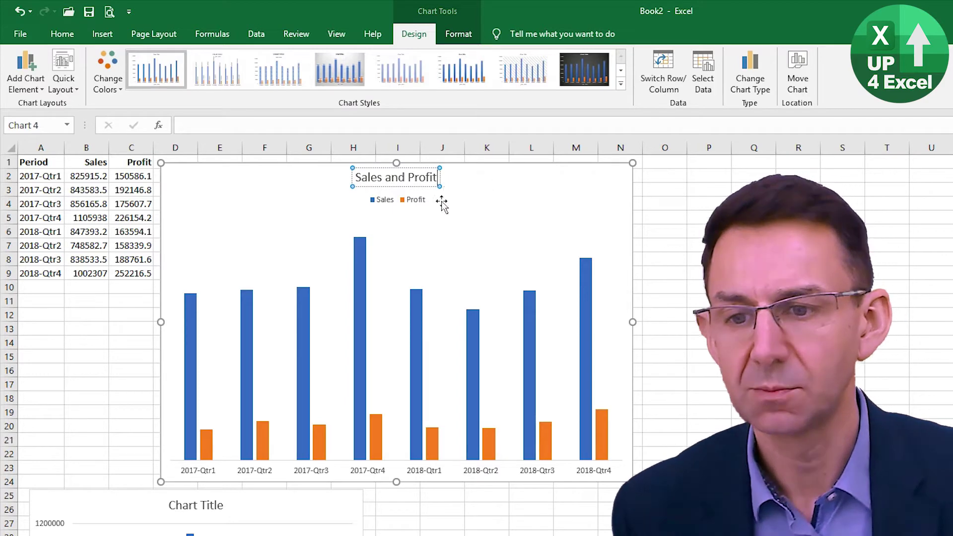
click(474, 198)
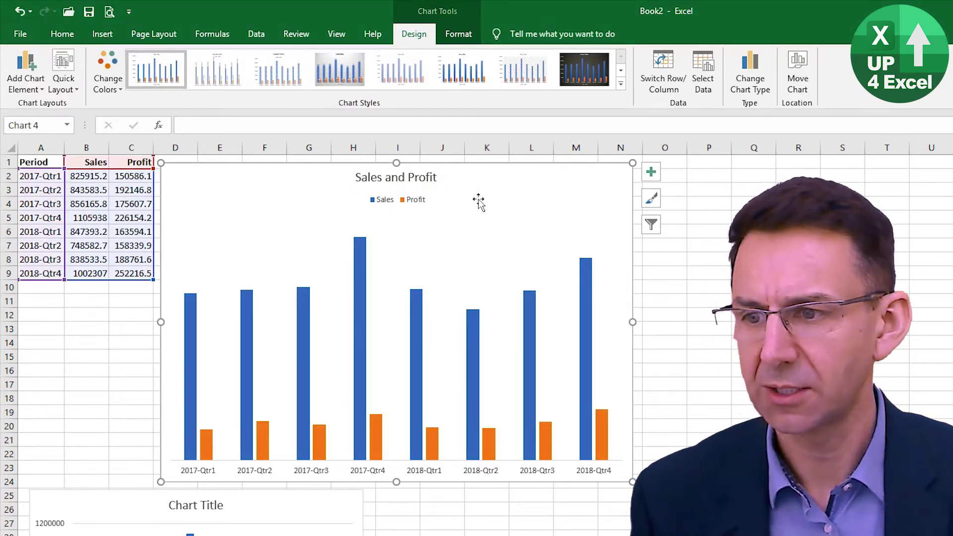
click(47, 299)
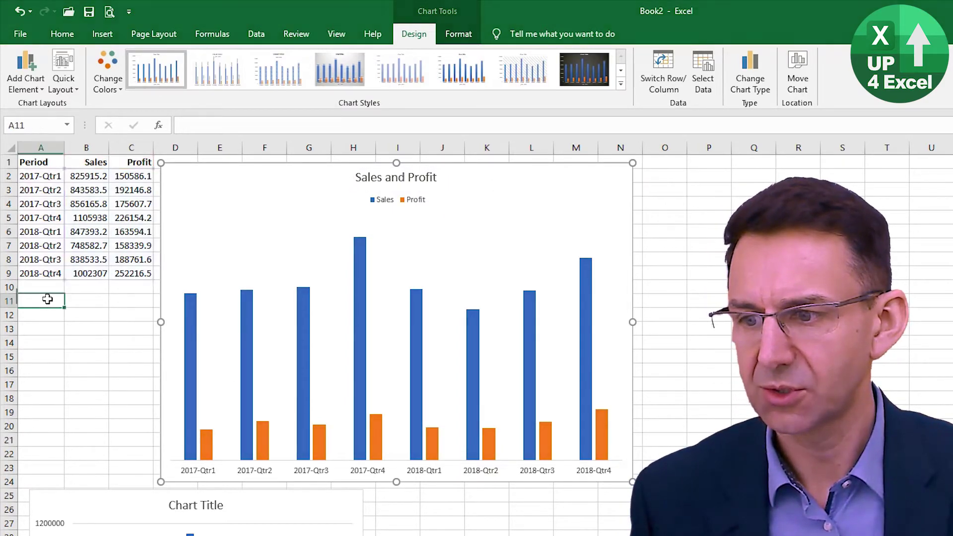
Enter 'title' in A11 and 'Company Sales and Profit' in B11
text(ti)
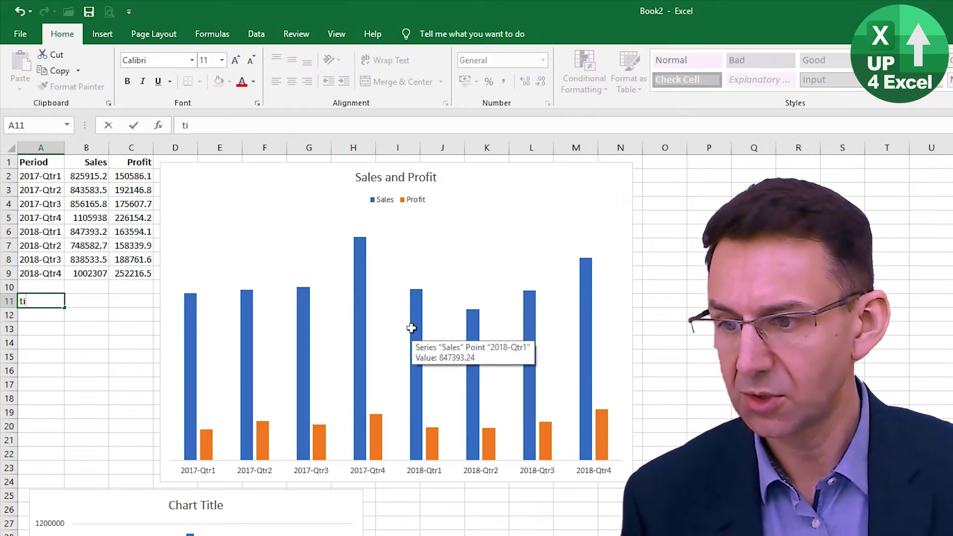
text(tle)
key(Return)
key(Up)
key(Right)
text(C)
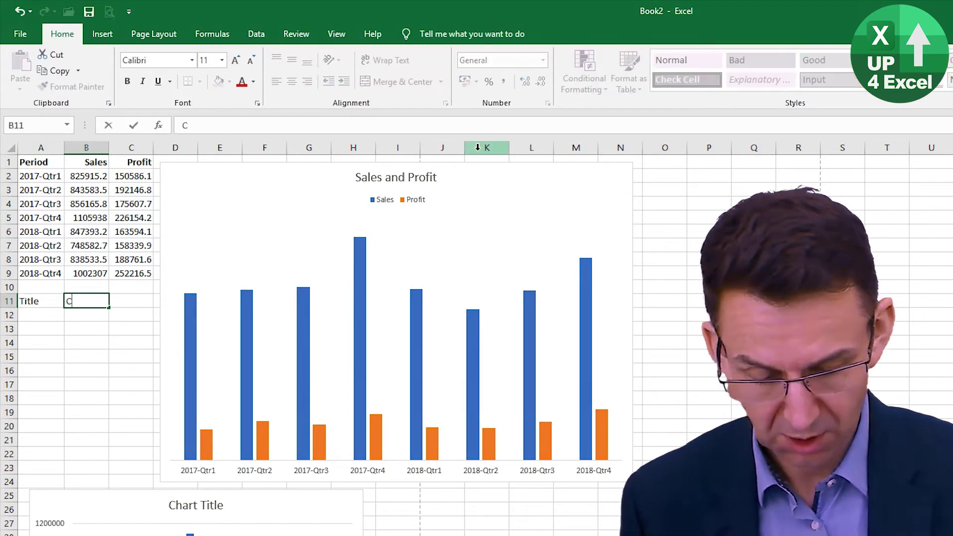
text(ompany Sa)
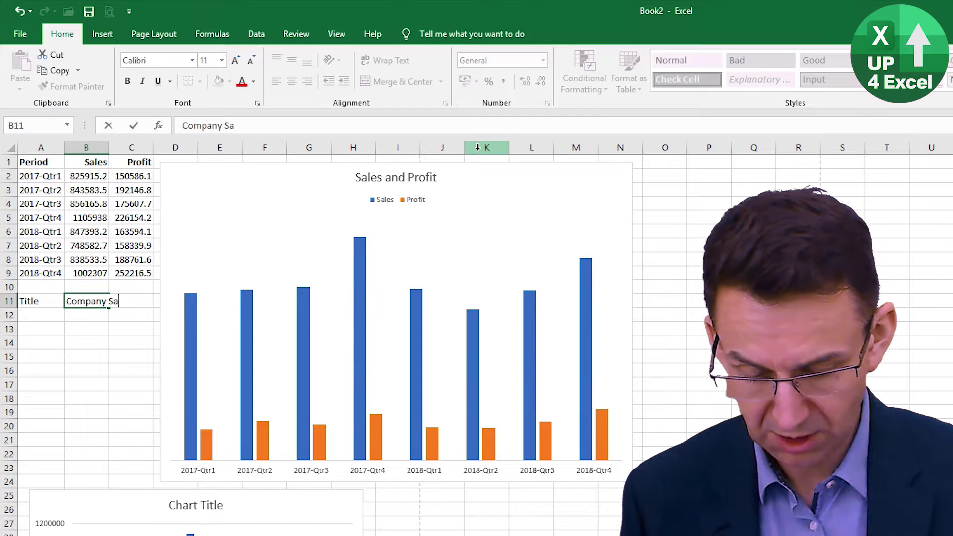
text(les and Profit)
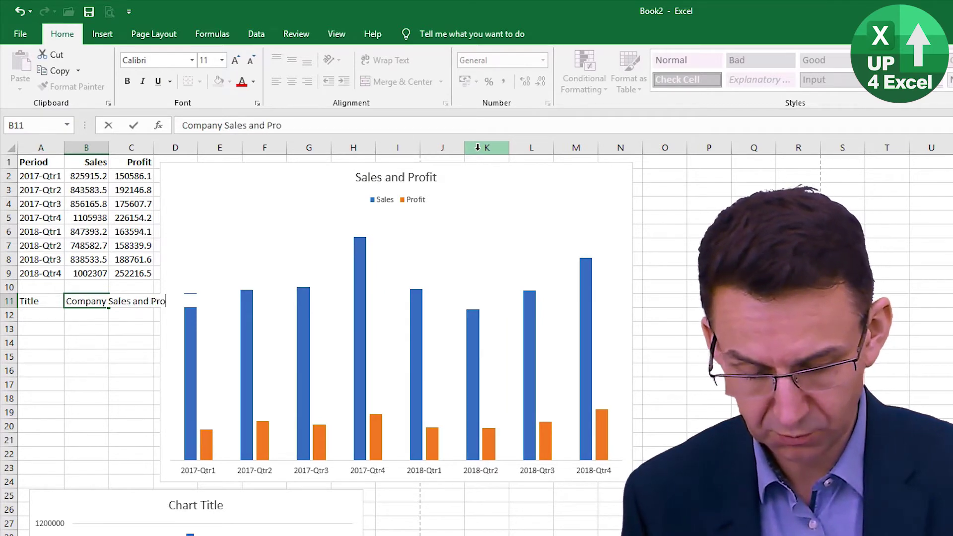
key(Return)
key(Up)
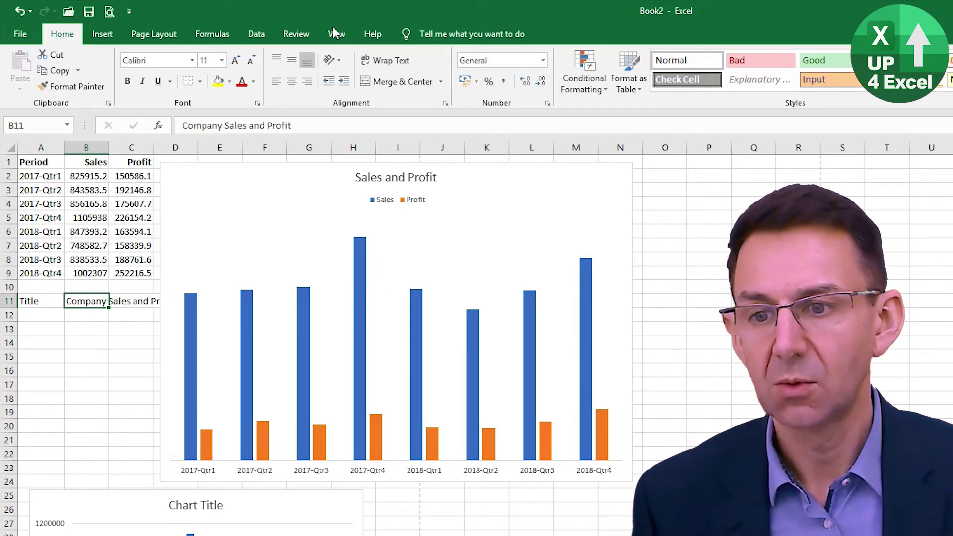
Link the chart title to cell B11 with =B11 and center it above the plot
click(376, 183)
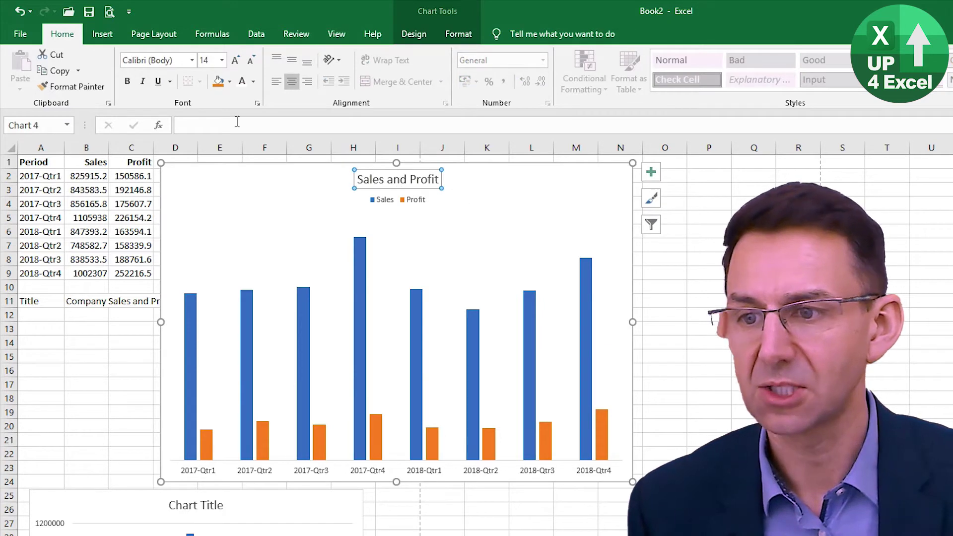
click(177, 126)
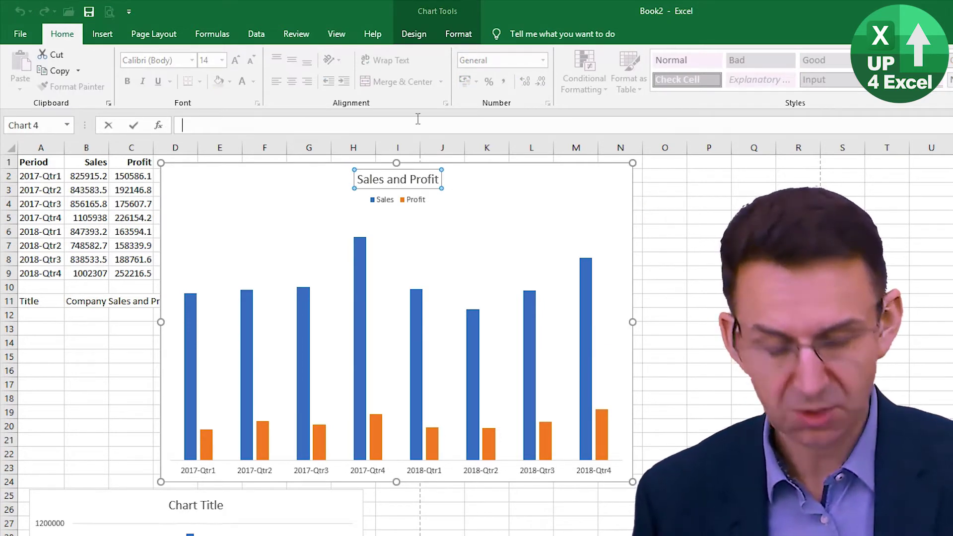
text(=)
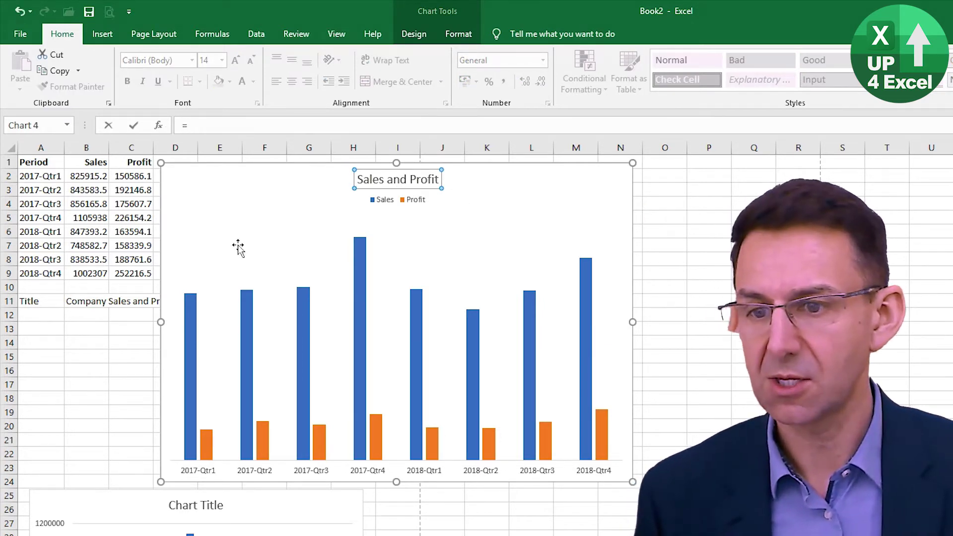
click(78, 301)
key(Return)
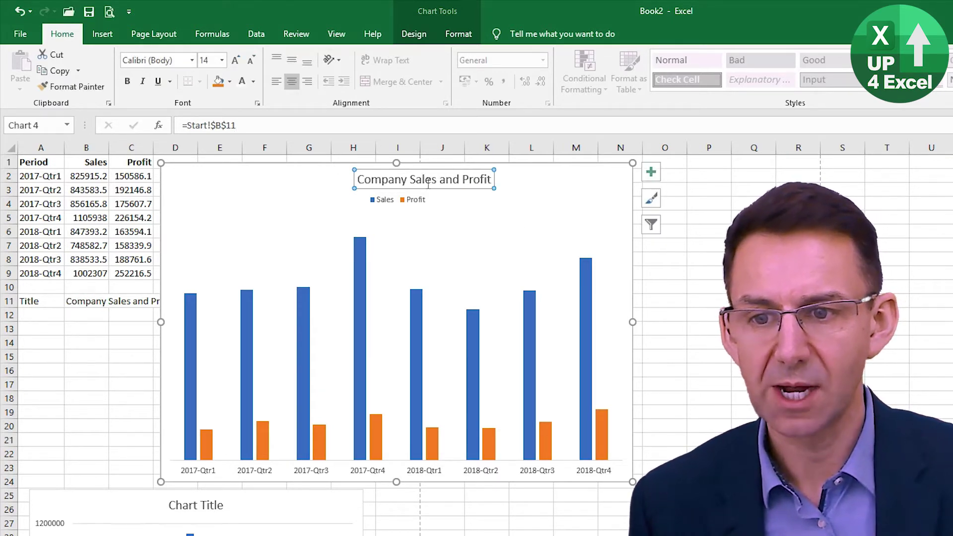
drag(427, 191, 395, 189)
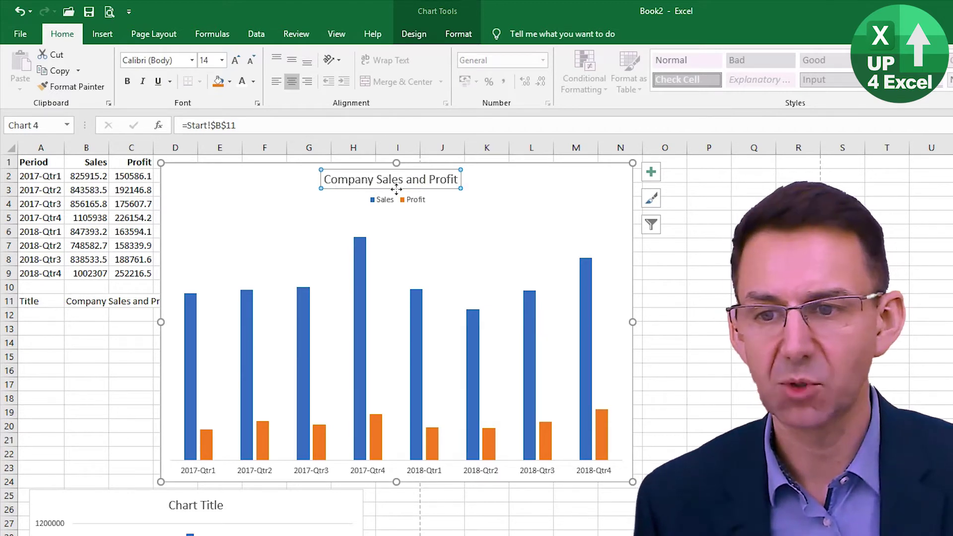
Edit B11 to remove 'Company' so it reads 'Sales and Profit'
click(96, 300)
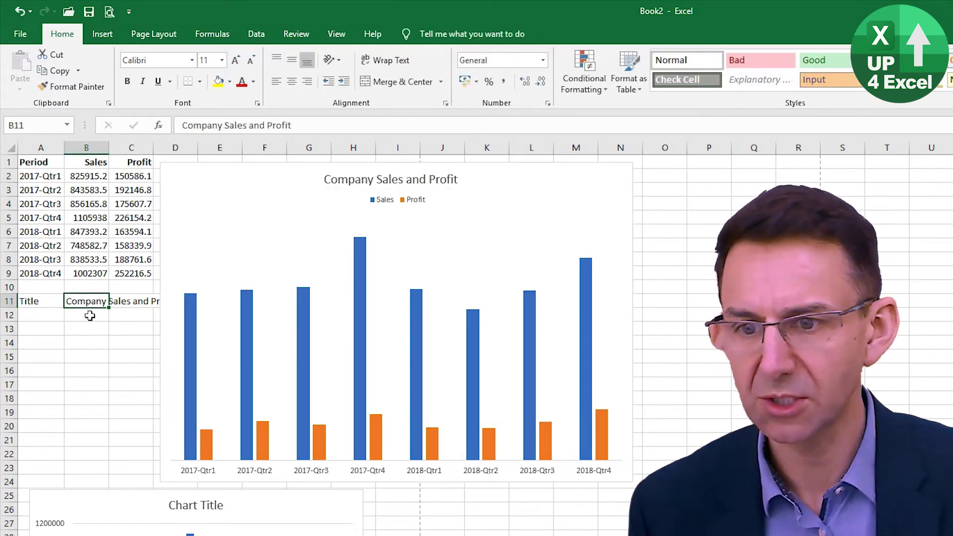
key(F2)
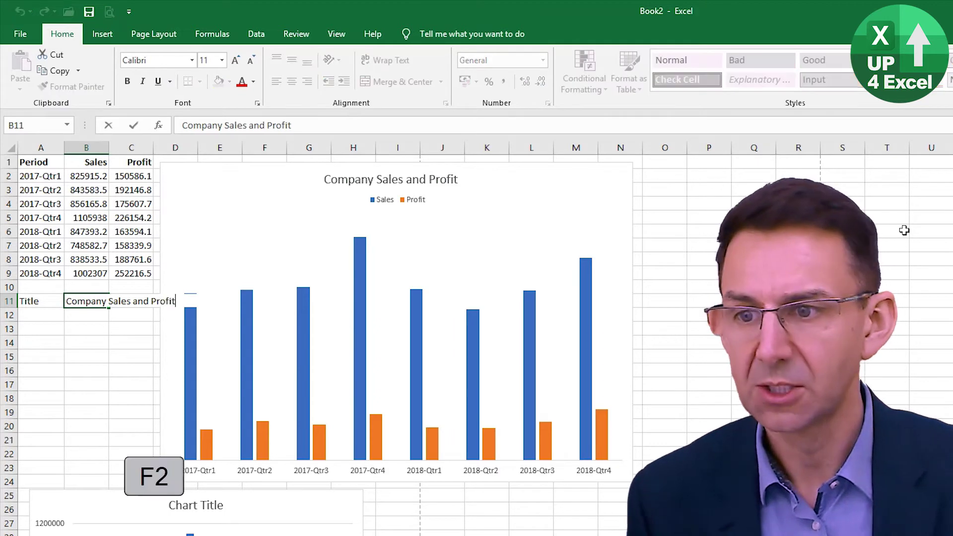
key(ctrl+Left)
key(ctrl+Left)
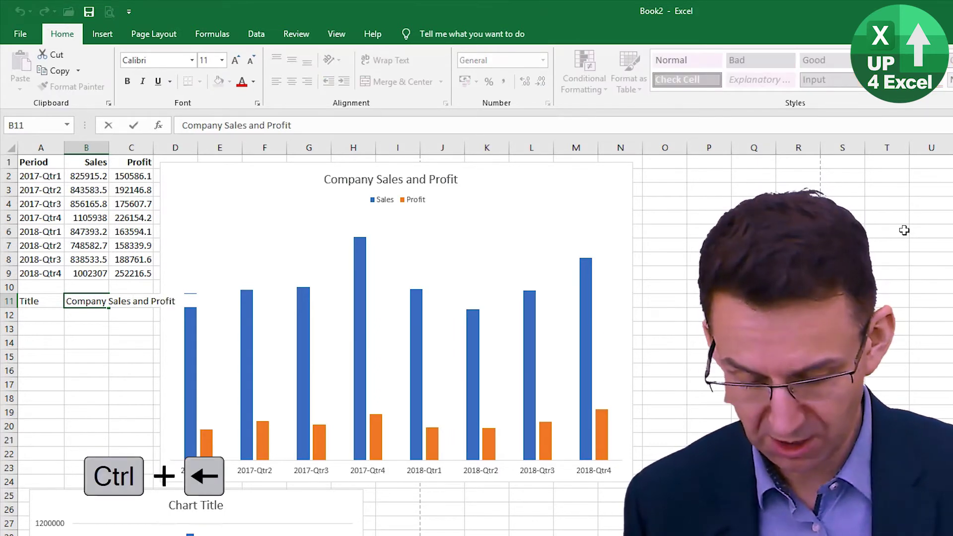
text(x)
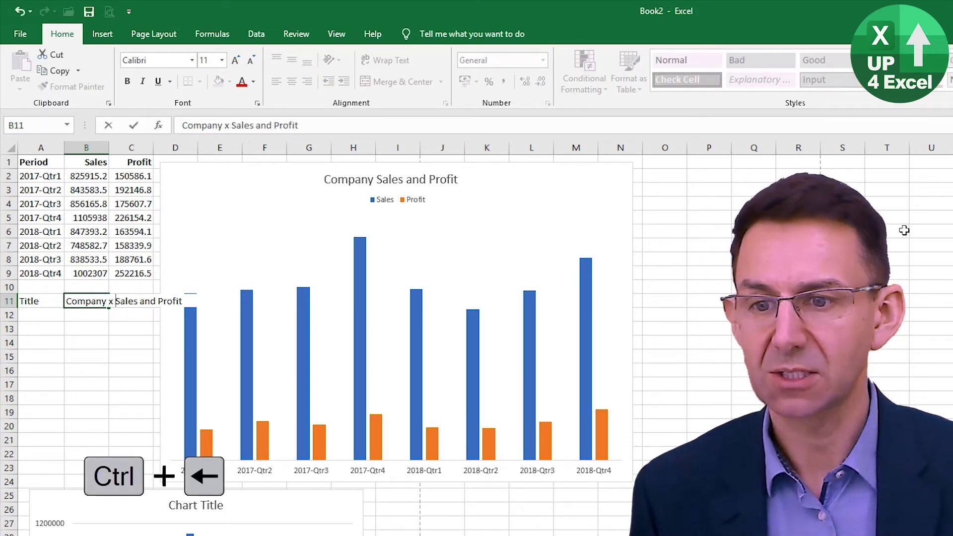
key(Return)
key(Up)
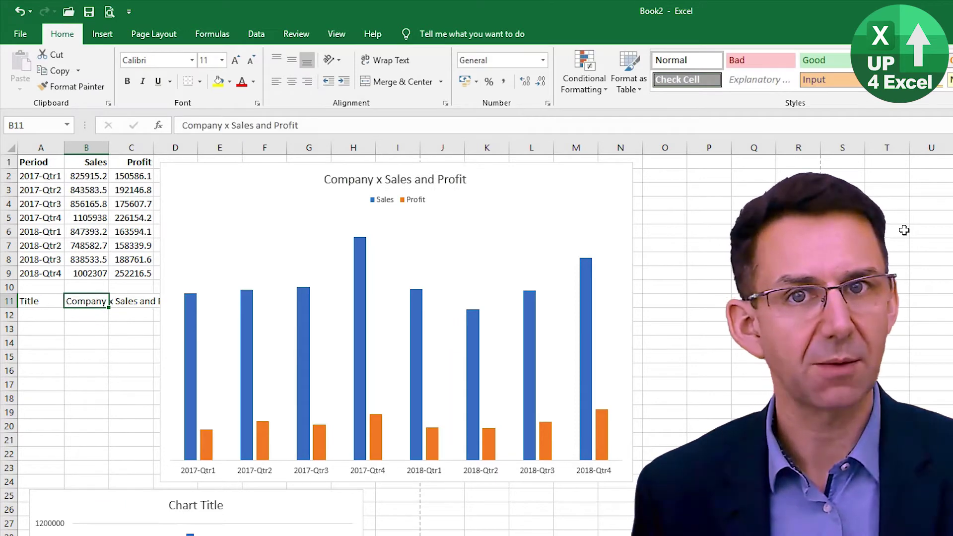
key(F2)
key(ctrl+Left)
key(ctrl+Left)
key(ctrl+Left)
key(BackSpace)
key(BackSpace)
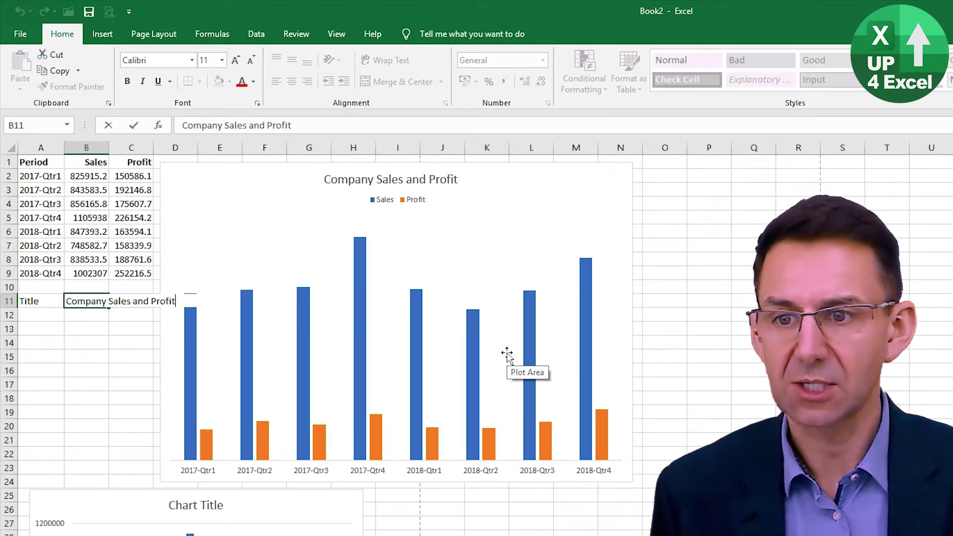
key(ctrl+Right)
key(ctrl+Right)
key(ctrl+shift+Left)
key(BackSpace)
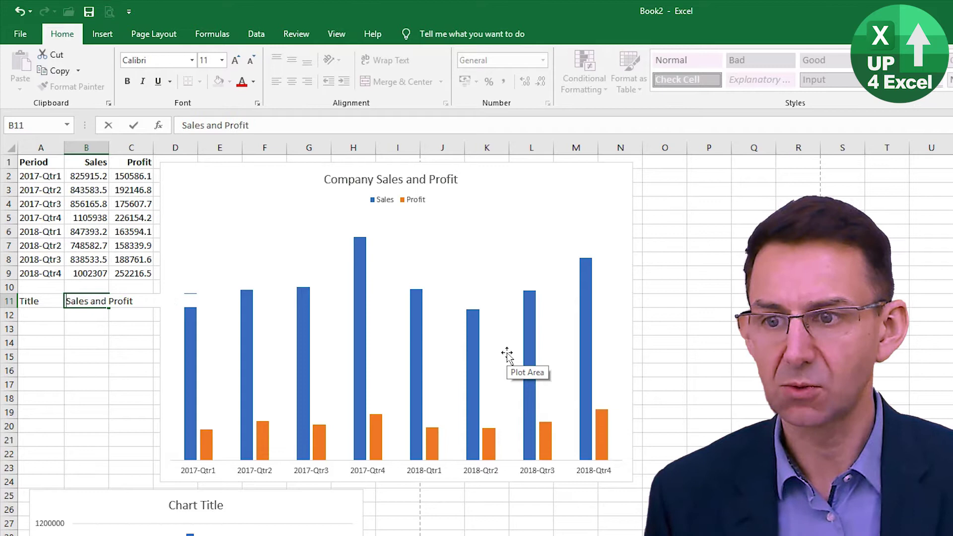
key(Return)
Make the chart title bold at 24 pt
click(397, 182)
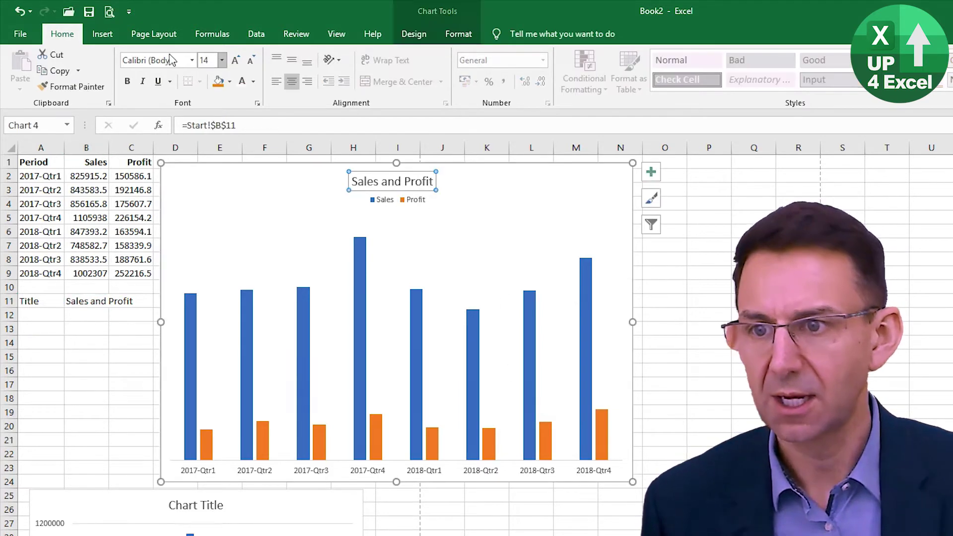
click(240, 66)
click(241, 65)
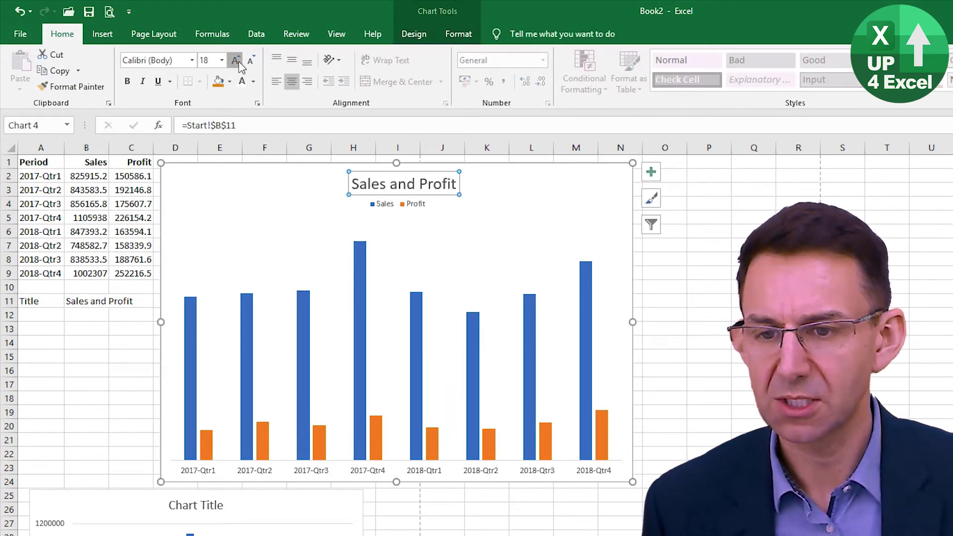
click(240, 66)
click(240, 65)
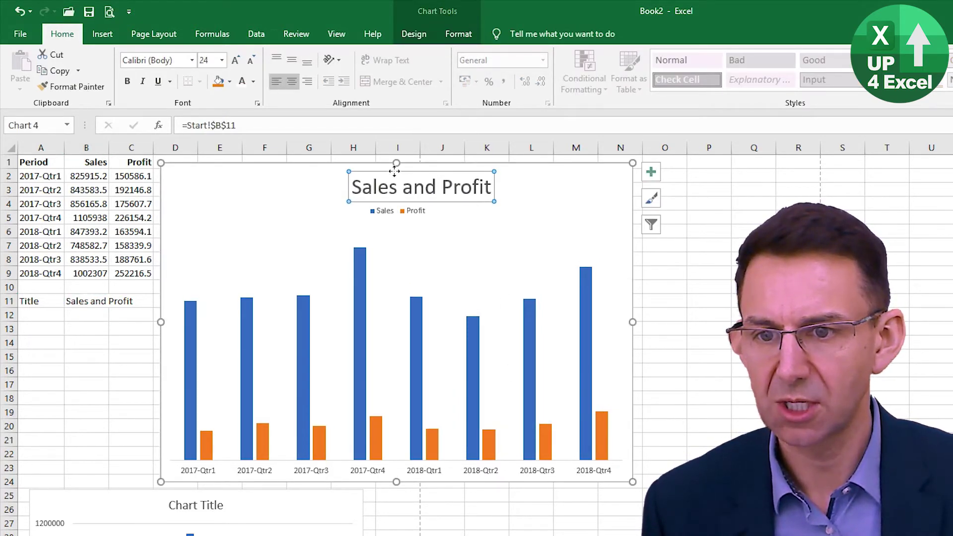
click(127, 81)
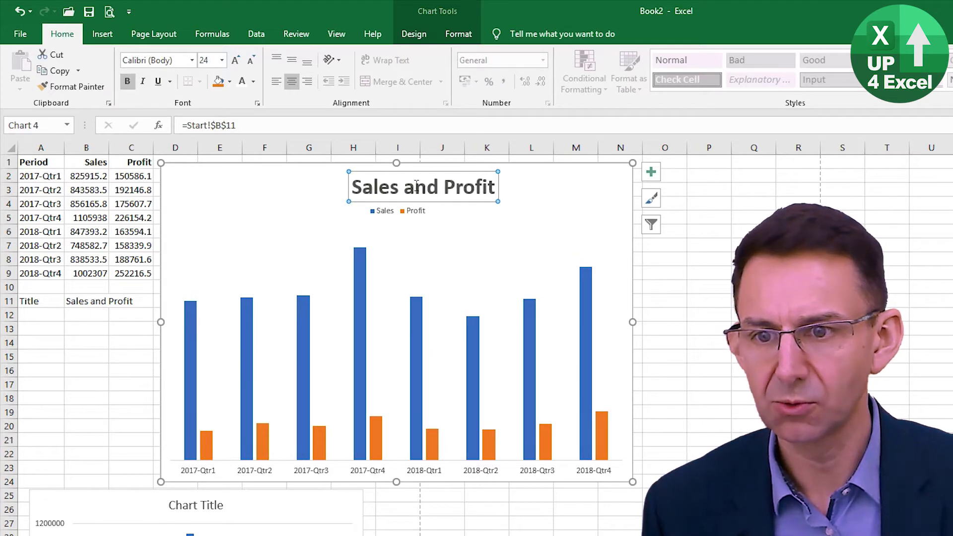
Make the legend bold at 10.5 pt and nudge it up closer to the title
click(396, 209)
click(235, 60)
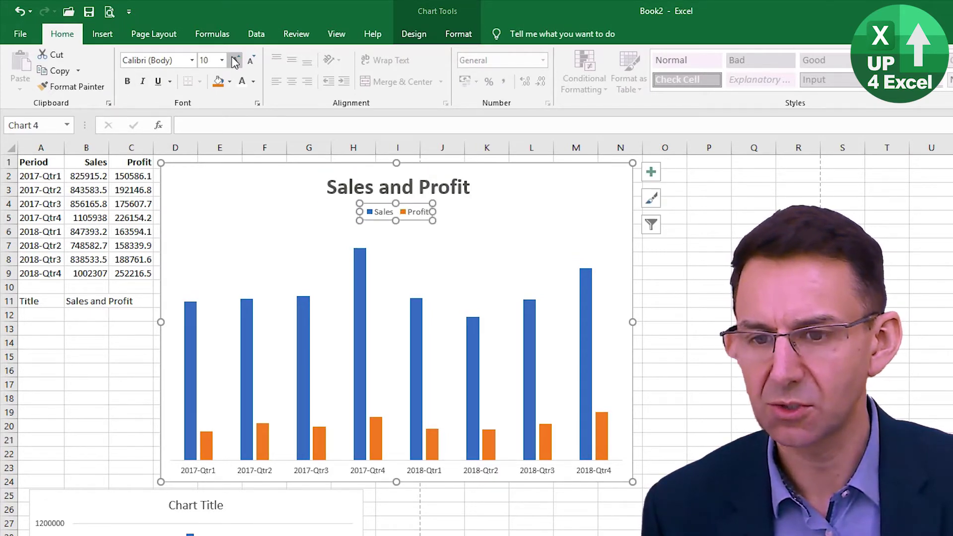
click(235, 60)
click(127, 81)
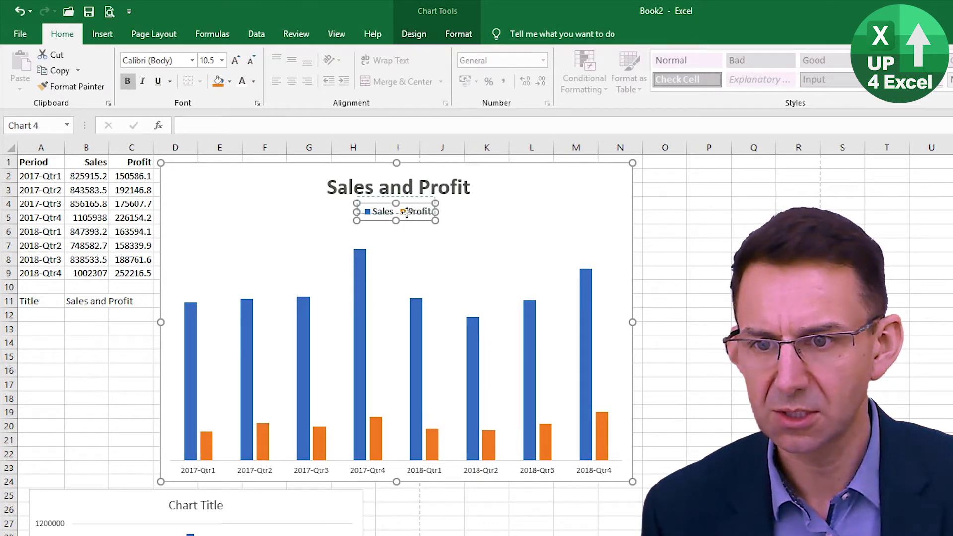
drag(407, 218, 407, 213)
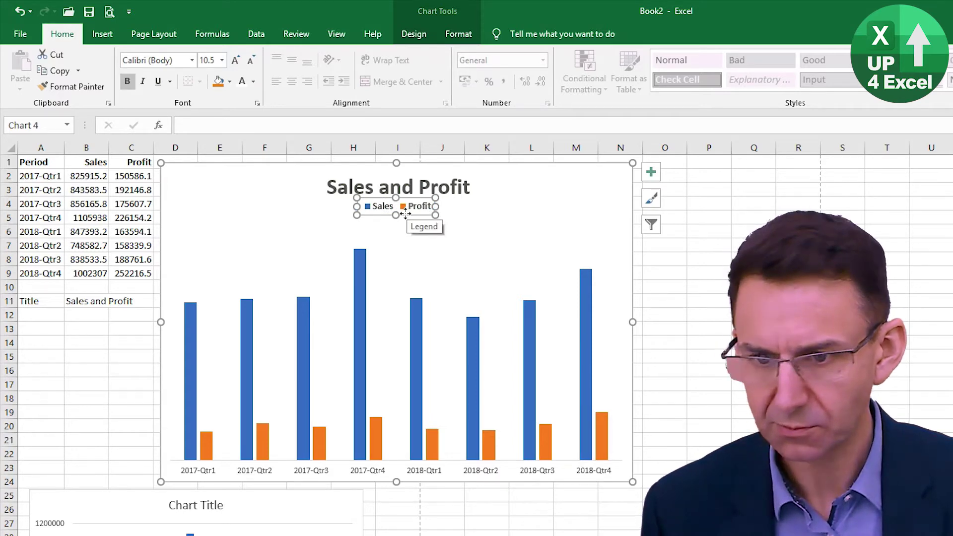
Make the horizontal category axis labels bold at 11 pt
click(539, 208)
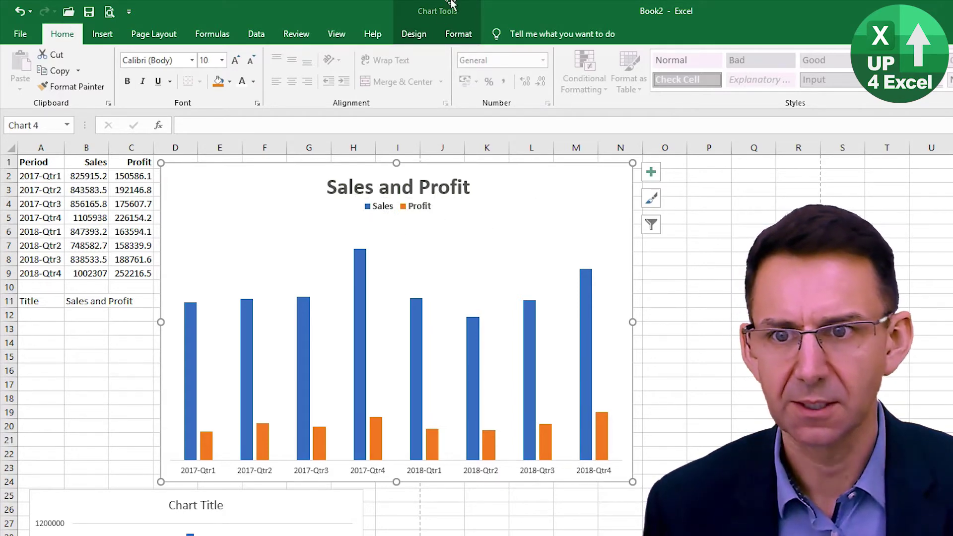
click(458, 36)
key(Down)
click(62, 34)
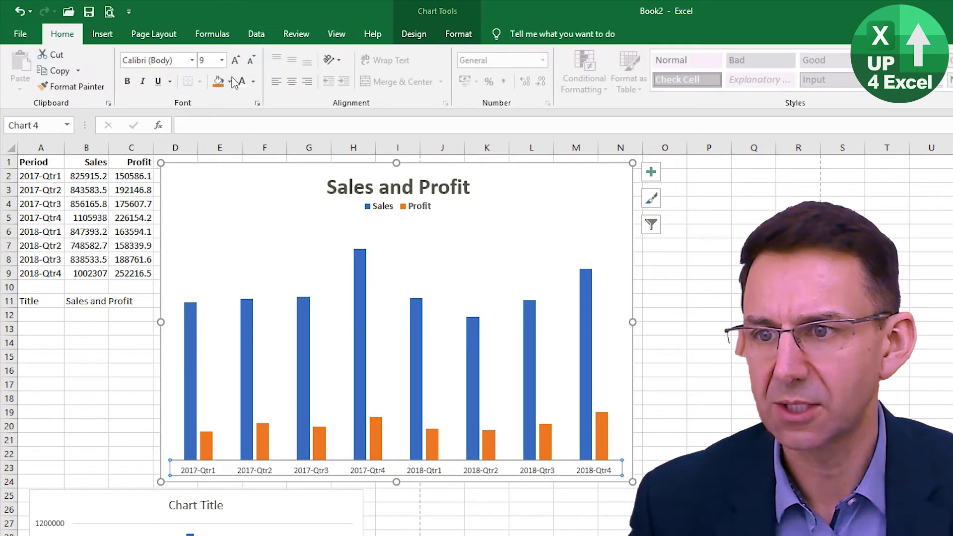
click(128, 86)
click(235, 60)
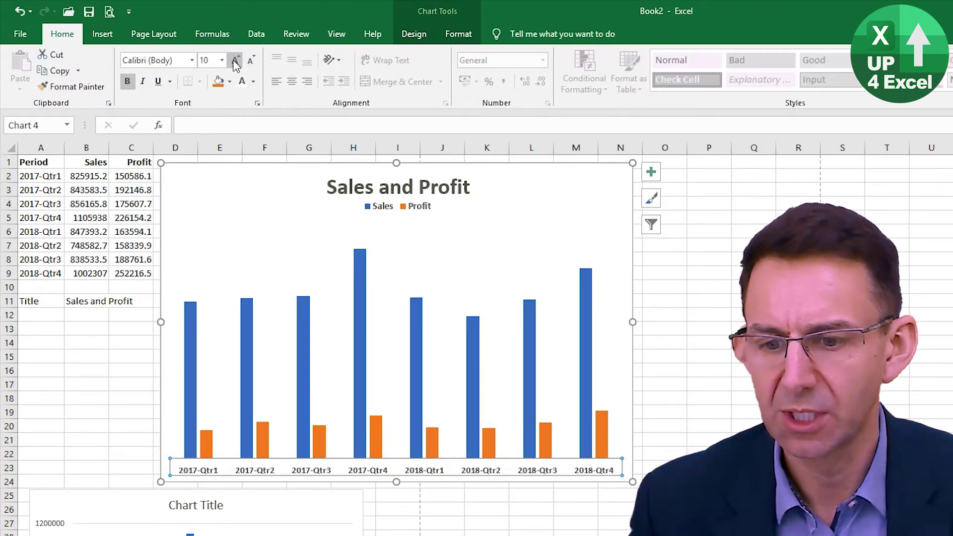
click(235, 60)
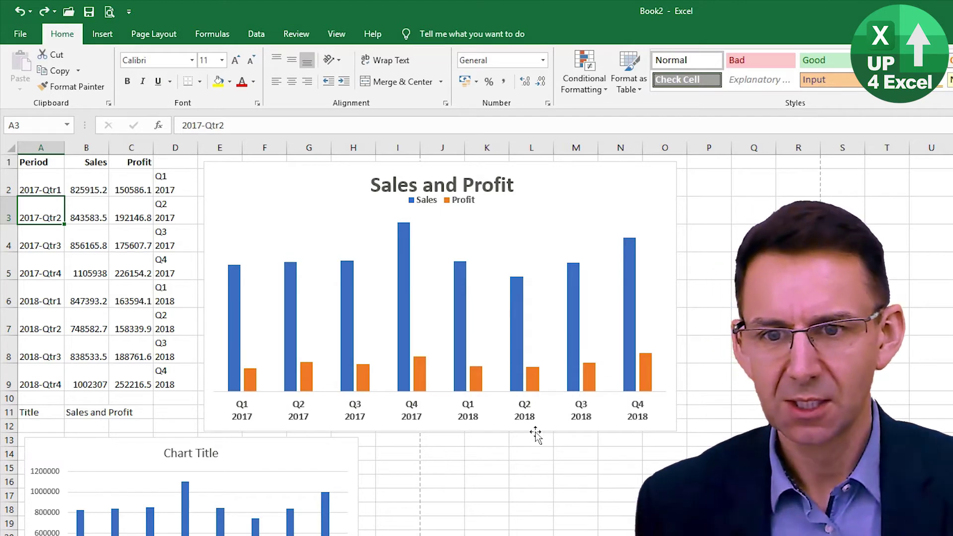
click(323, 179)
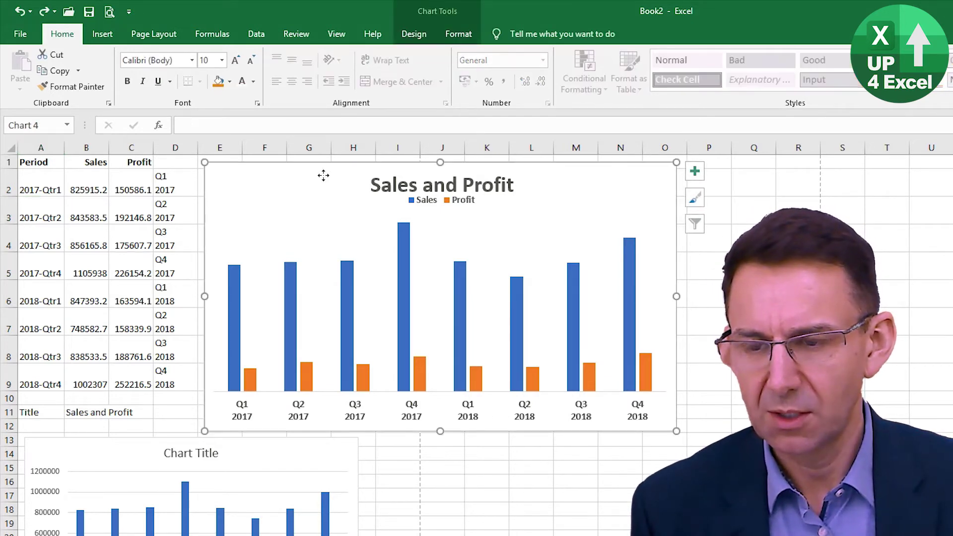
Add Inside End data labels to the Sales and Profit bars
click(415, 36)
click(35, 89)
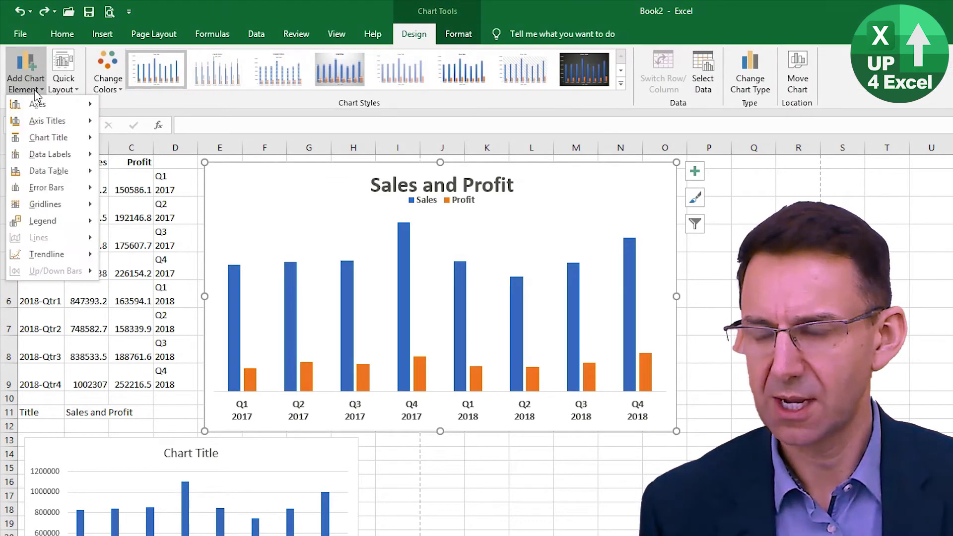
mouse_move(65, 155)
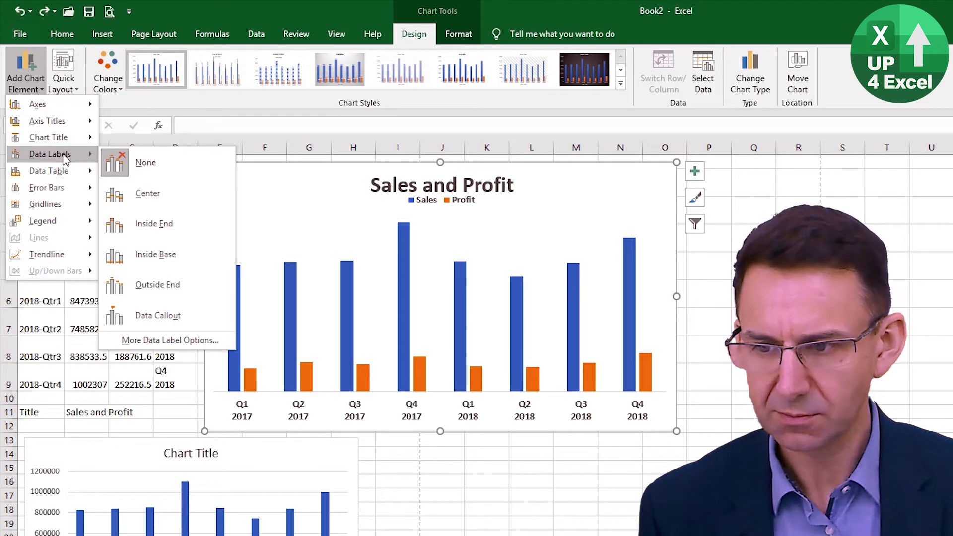
click(207, 224)
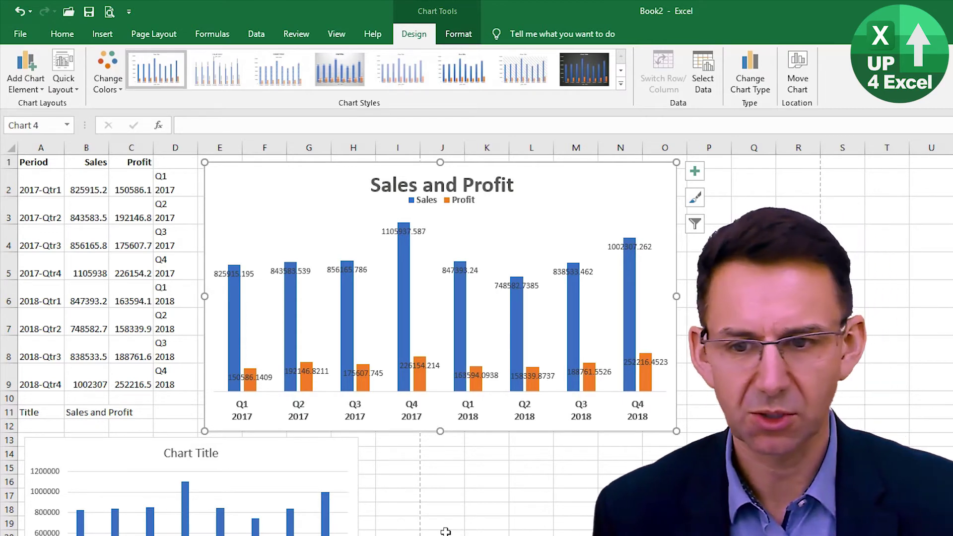
Open Format Data Labels for the Sales labels and set Number format with 0 decimal places
double_click(405, 231)
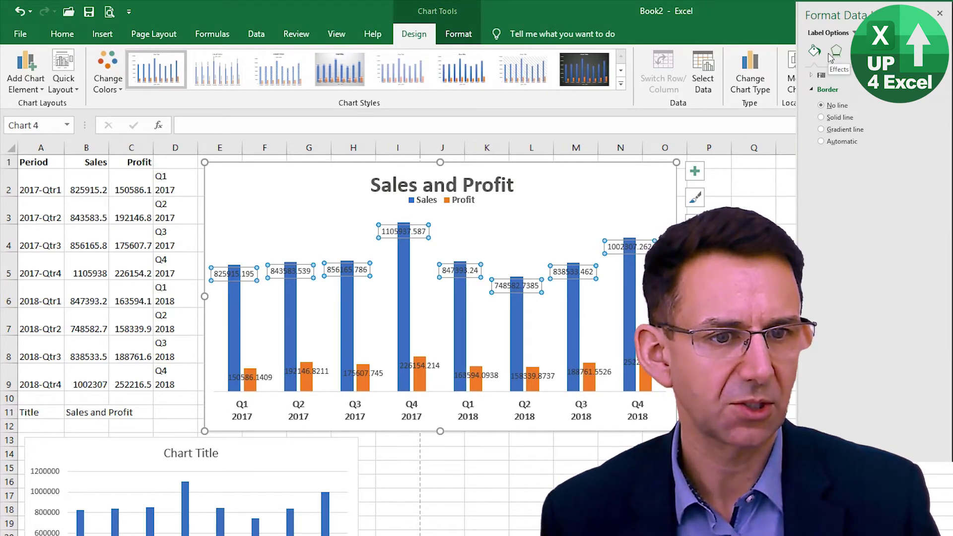
drag(796, 64, 754, 64)
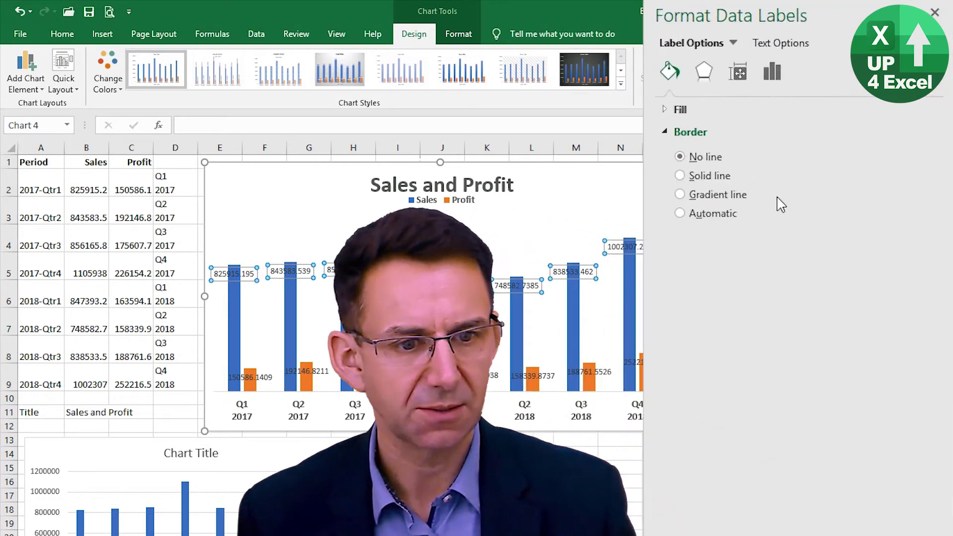
click(713, 93)
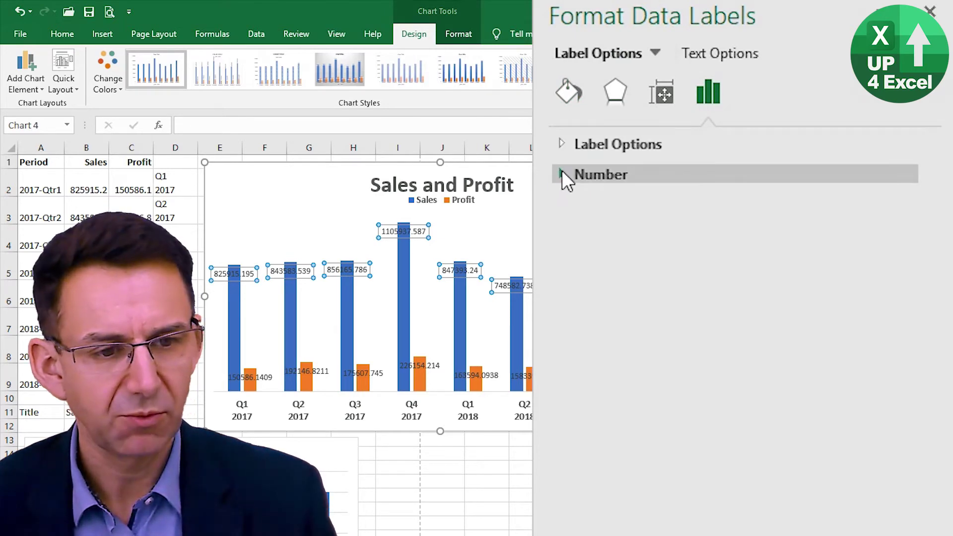
click(562, 173)
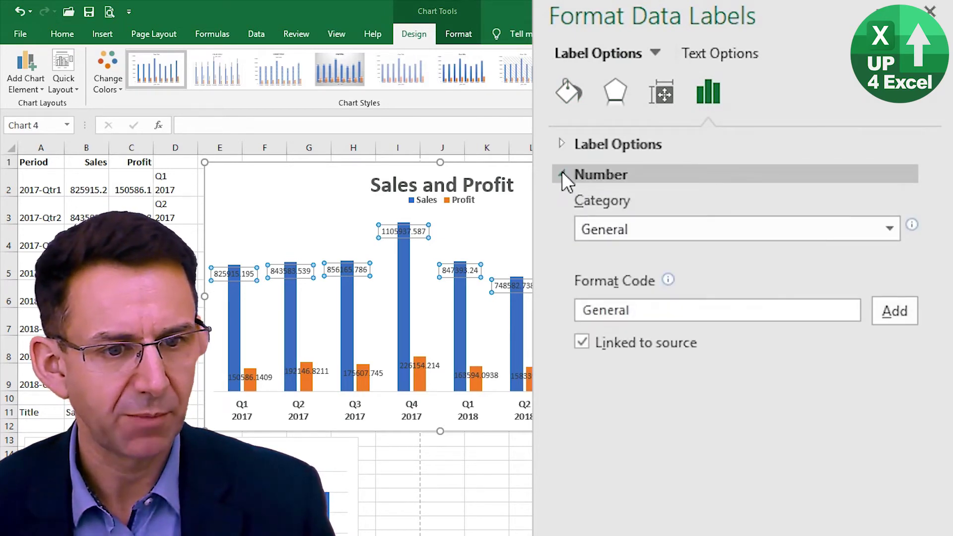
click(888, 233)
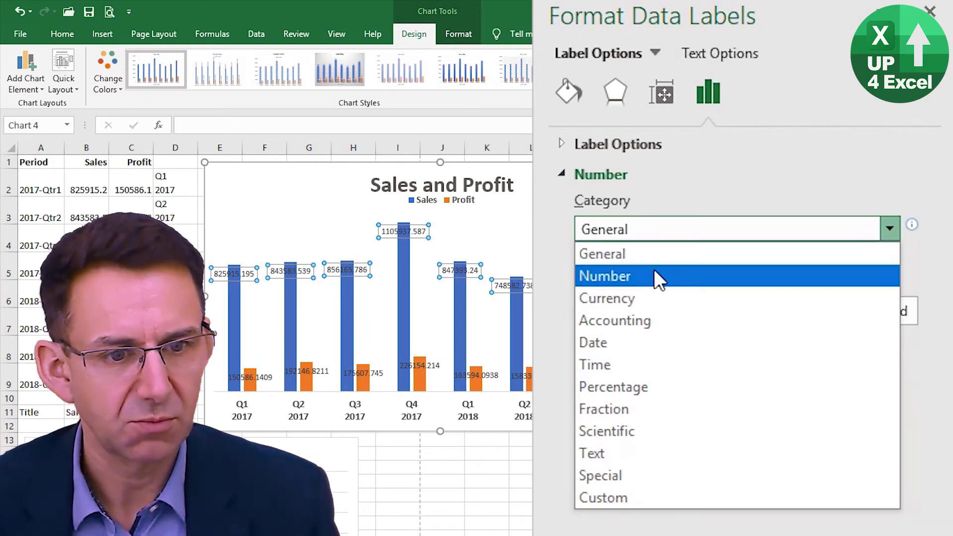
click(655, 274)
click(730, 260)
drag(729, 261, 701, 267)
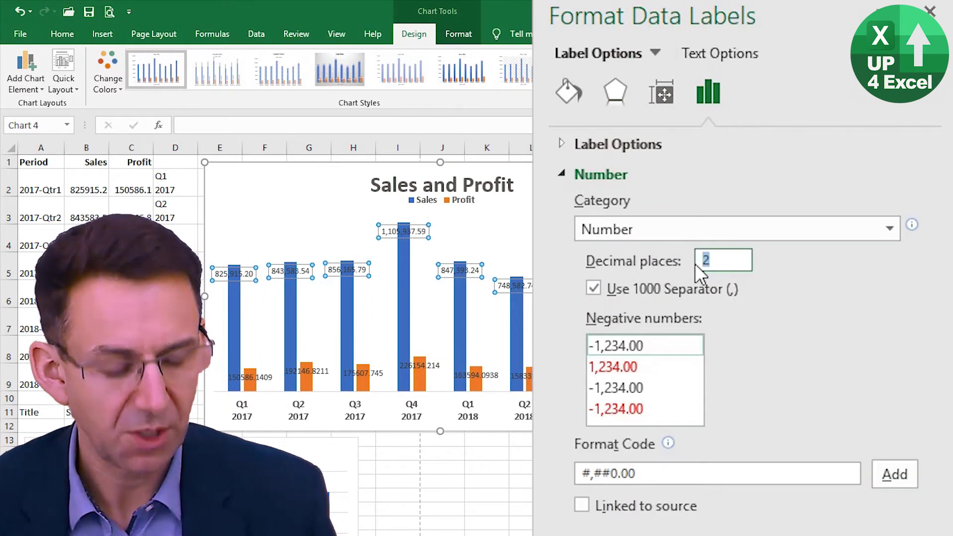
text(0)
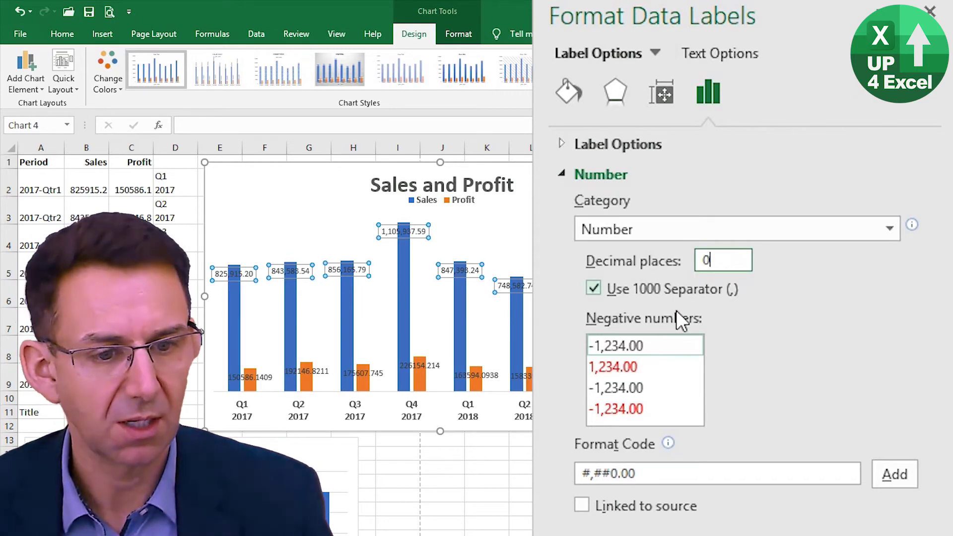
click(730, 472)
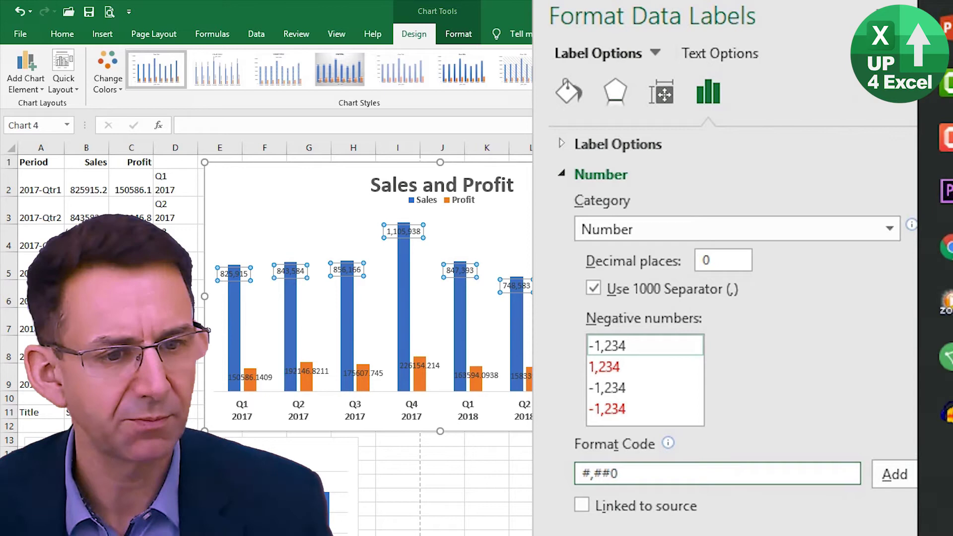
Apply the Custom number format $0.0,,"M" so Sales labels read like $0.8M
click(643, 227)
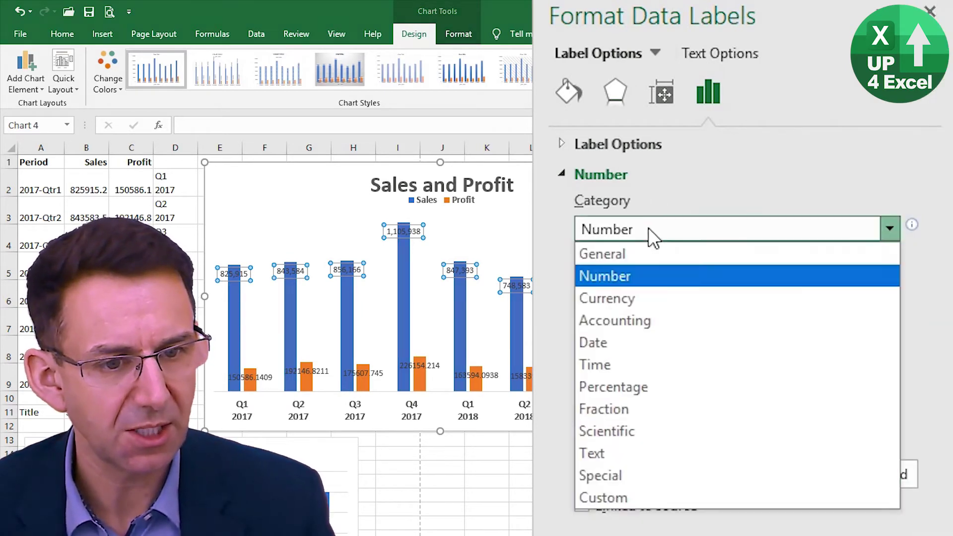
click(620, 499)
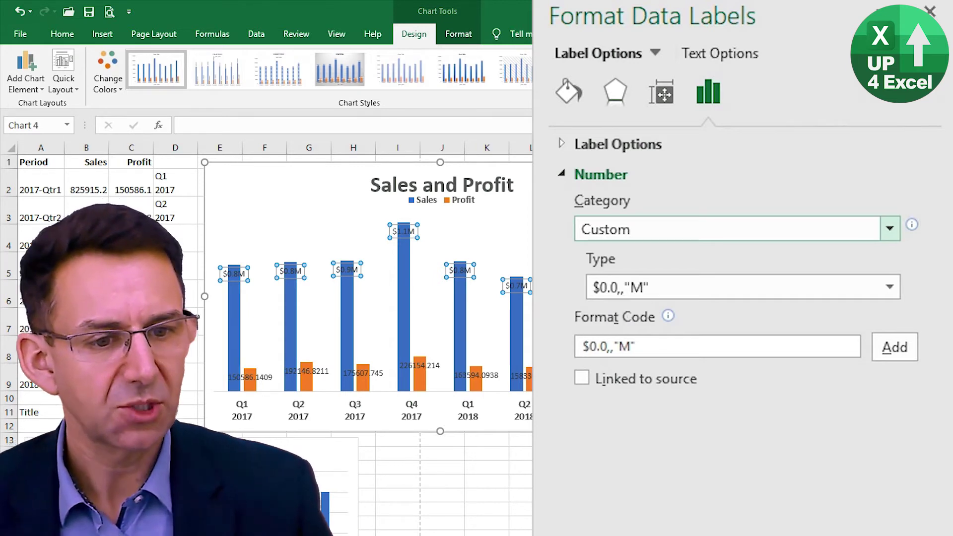
click(841, 296)
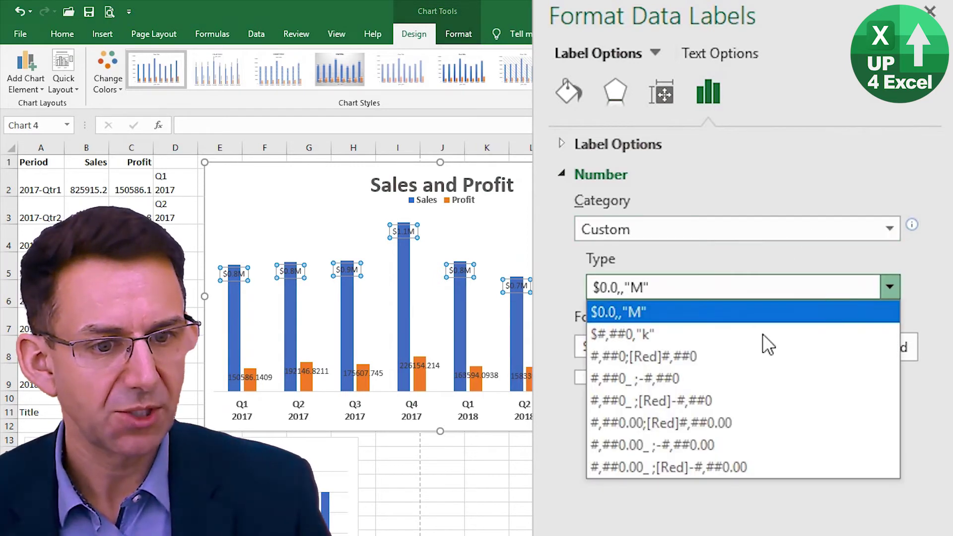
click(742, 334)
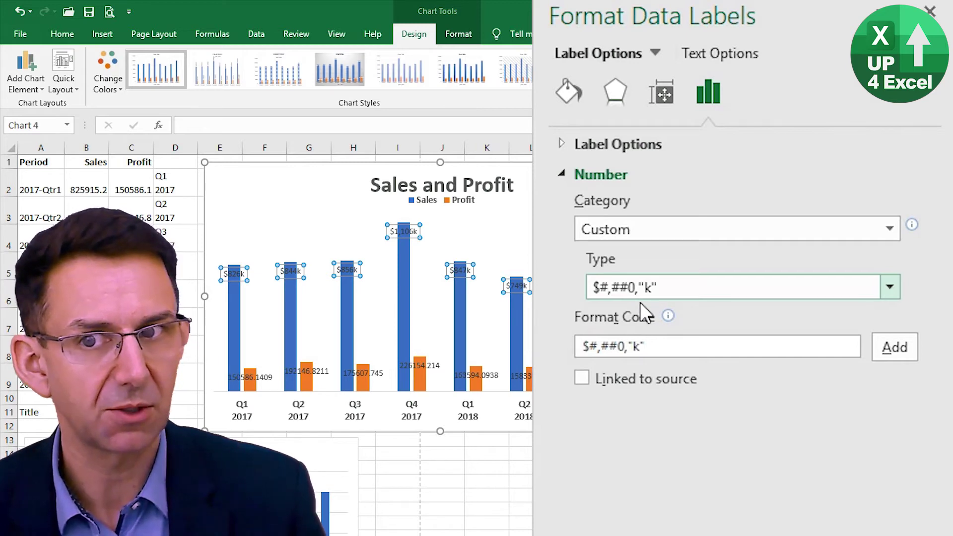
click(889, 286)
click(735, 318)
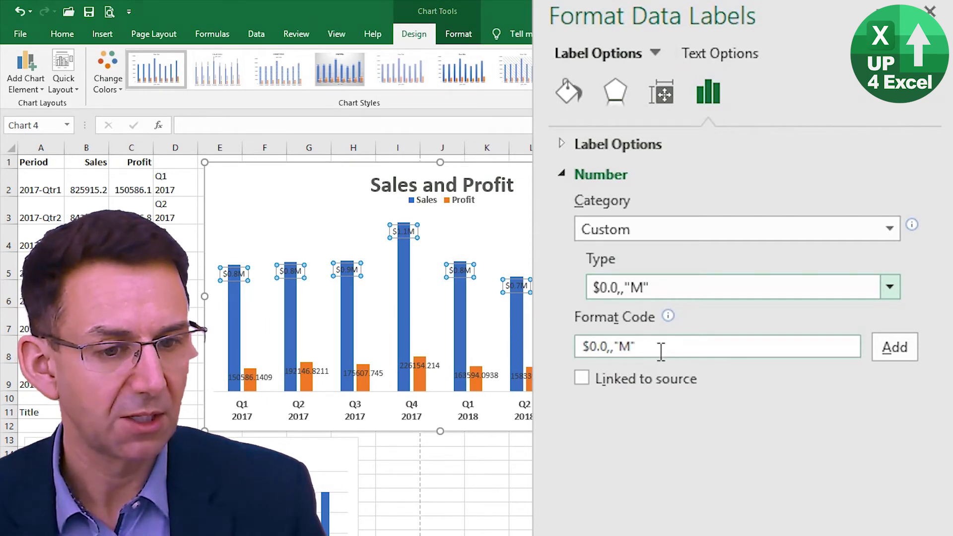
click(615, 346)
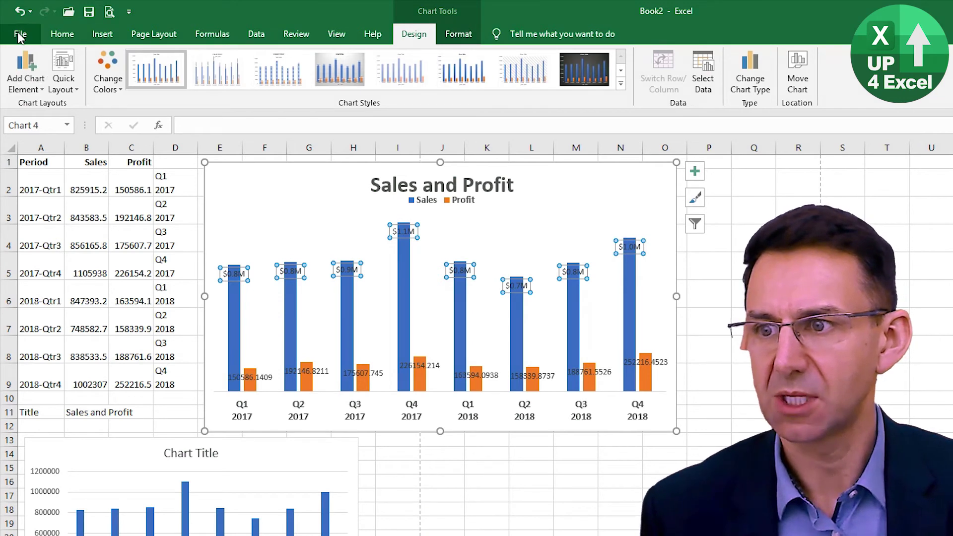
Make the Sales data labels bold, size 10 and white
click(59, 40)
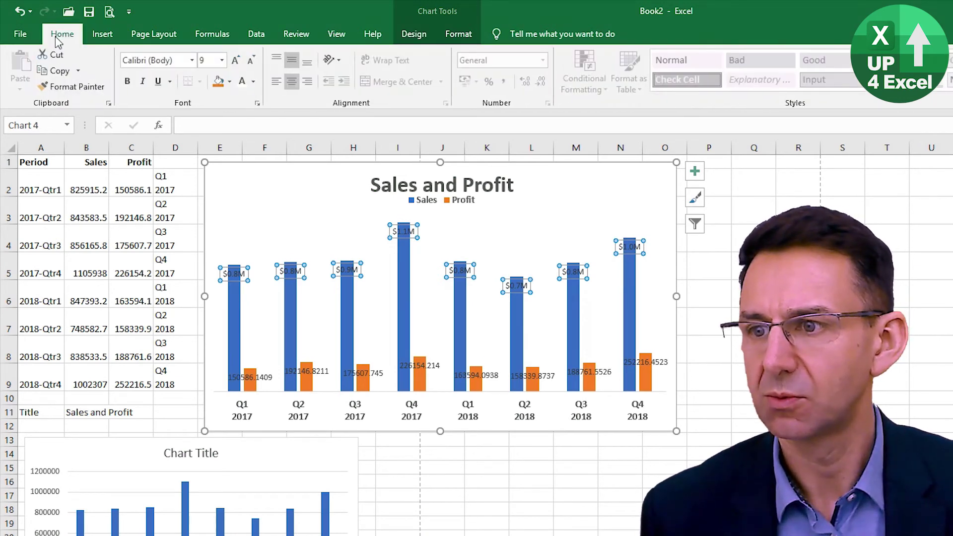
click(128, 82)
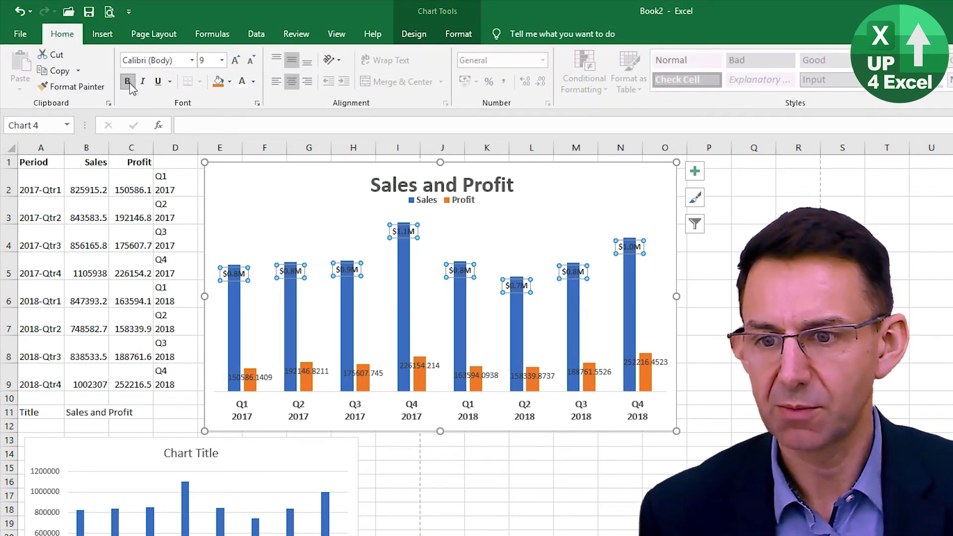
click(236, 60)
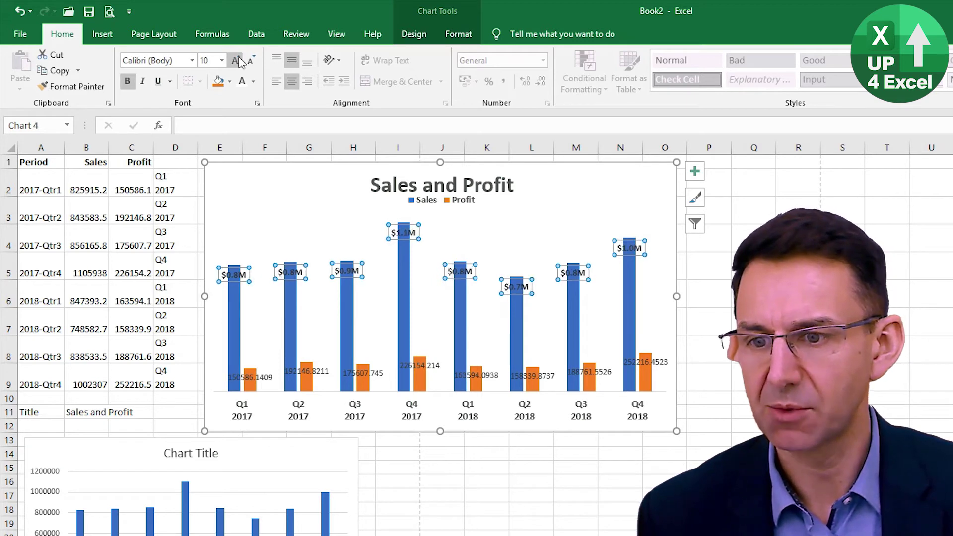
click(240, 88)
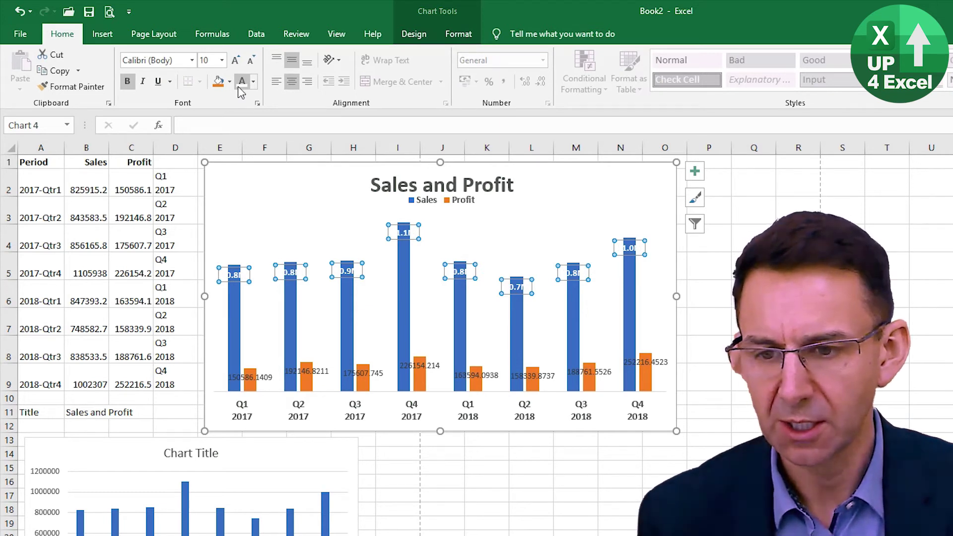
key(ctrl+z)
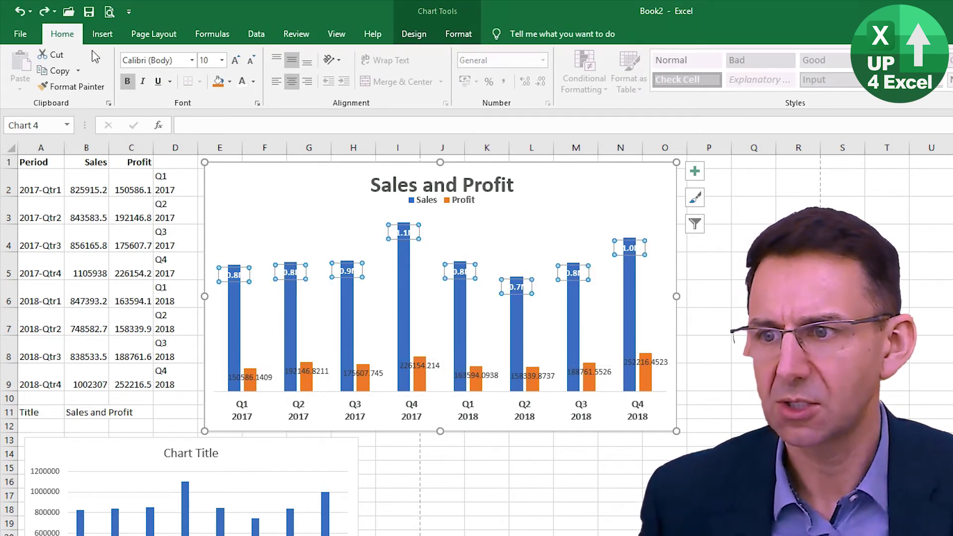
Copy the Sales label formatting onto the Profit data labels with Format Painter
click(72, 86)
click(307, 371)
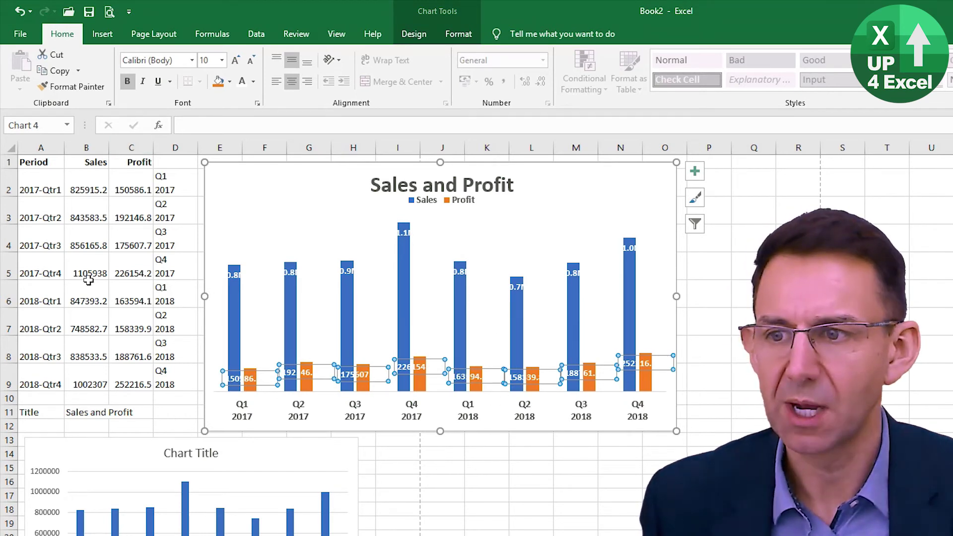
click(19, 10)
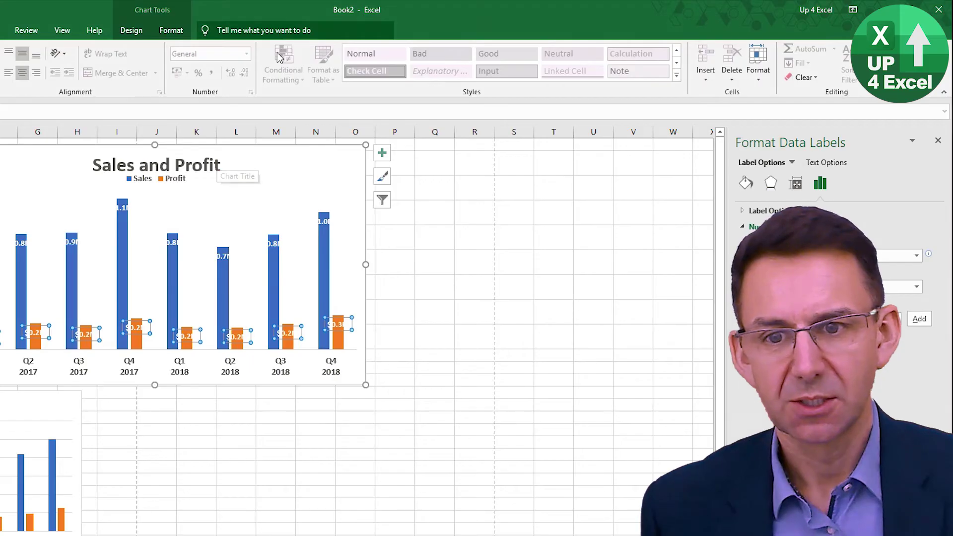
Change the whole chart to the Column > Stacked Column type after previewing line alternatives
click(286, 166)
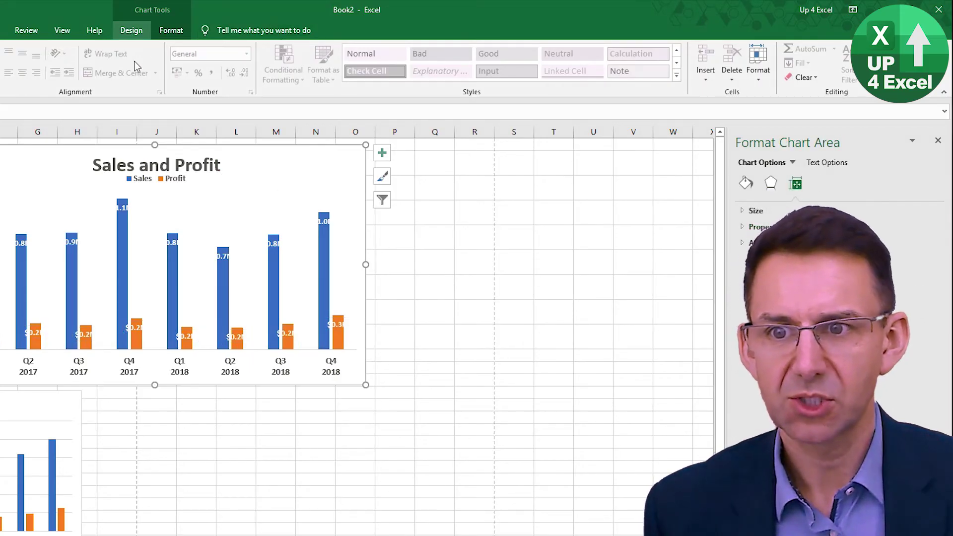
click(135, 35)
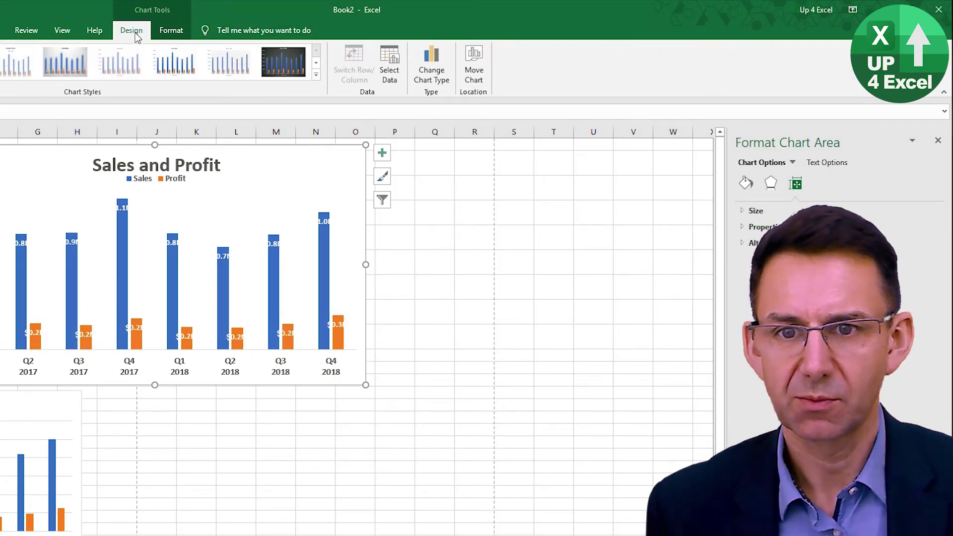
click(430, 68)
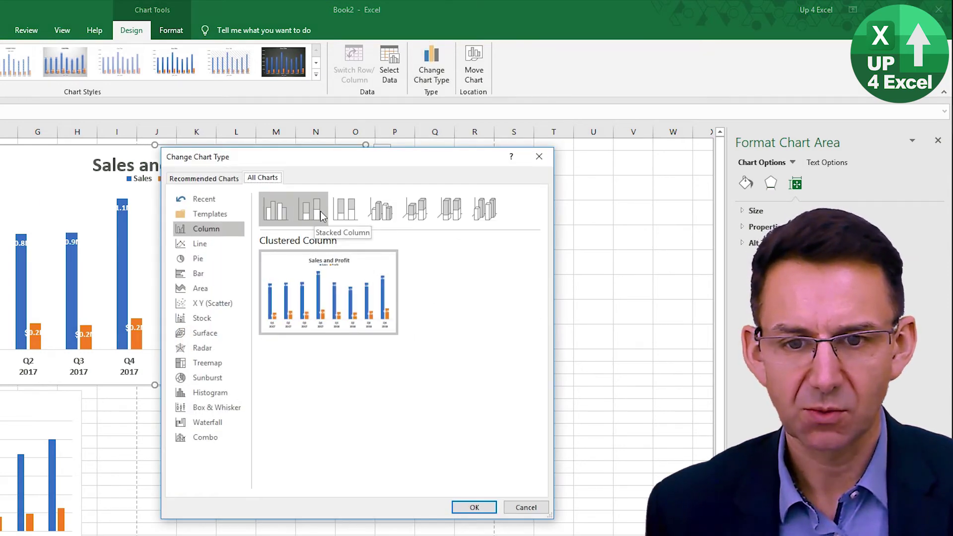
click(319, 212)
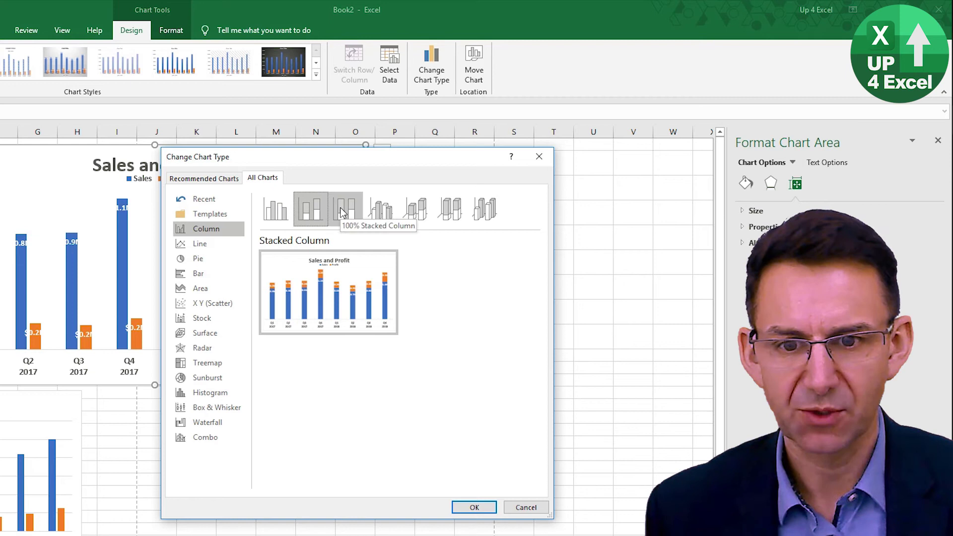
click(217, 243)
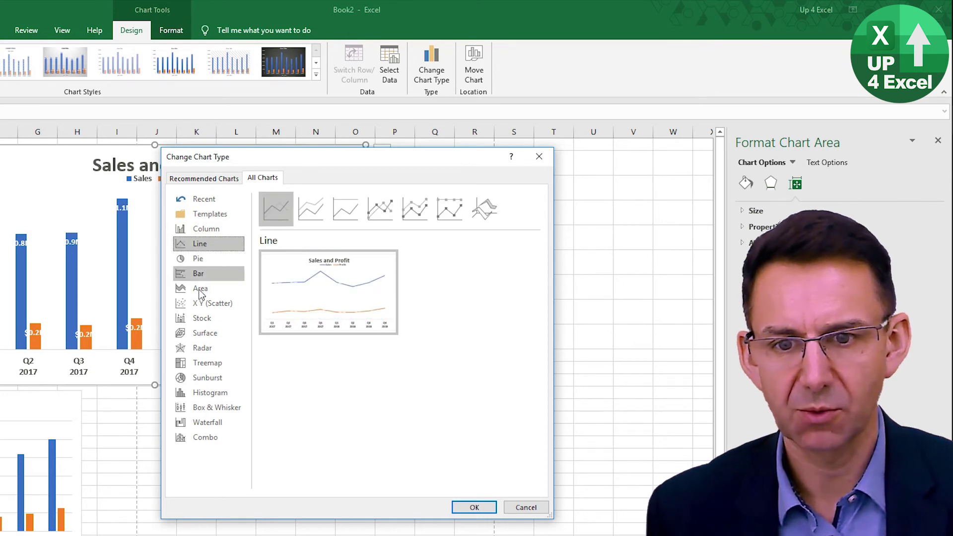
click(307, 212)
click(285, 218)
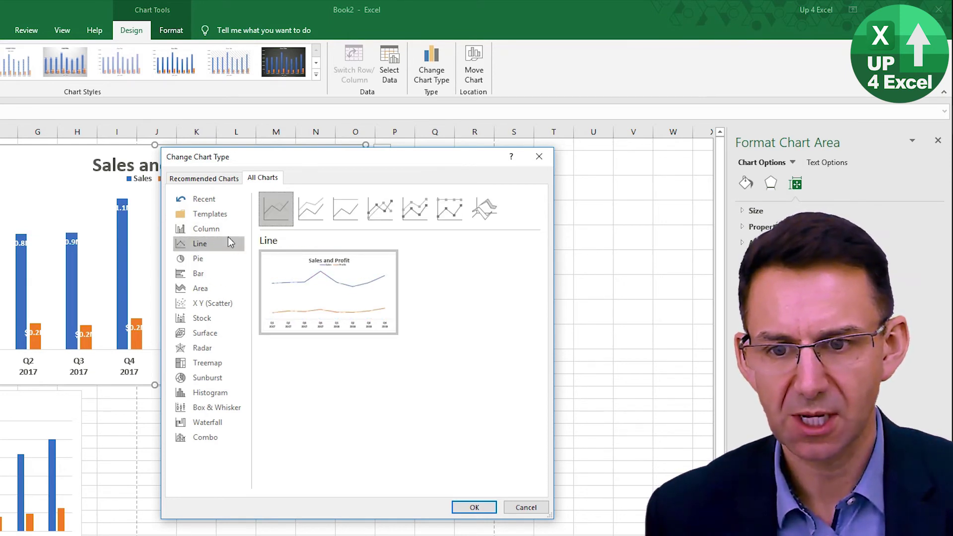
click(208, 230)
click(319, 212)
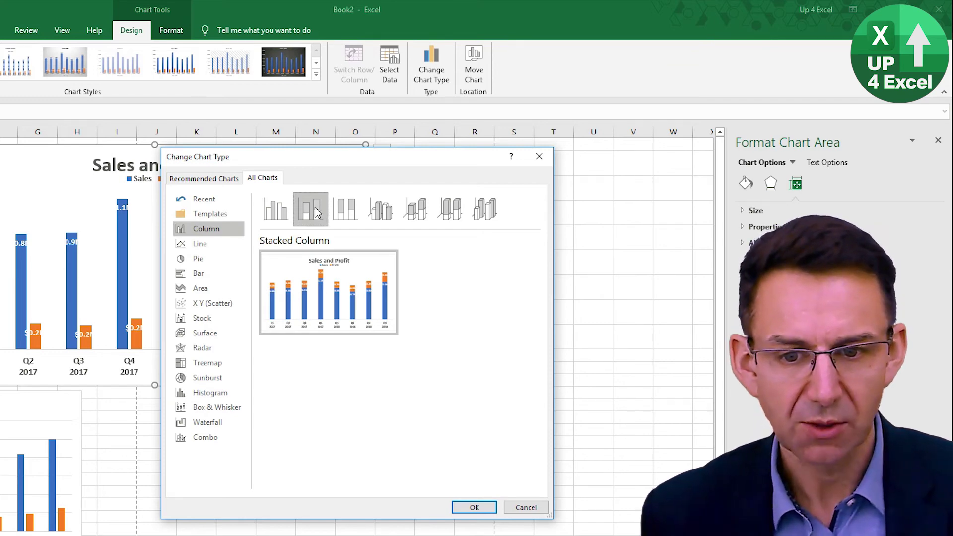
click(477, 511)
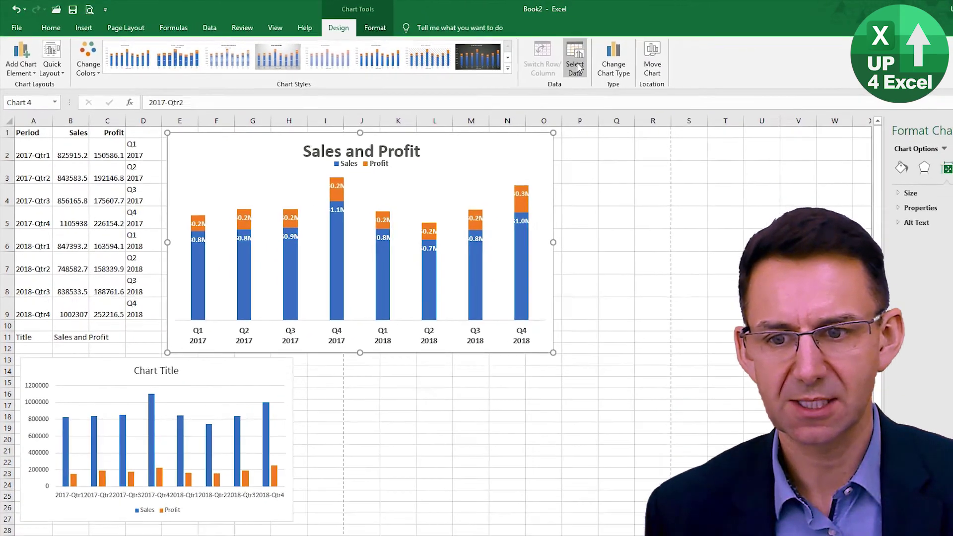
In Select Data, move the Profit series up ahead of Sales and confirm
click(630, 72)
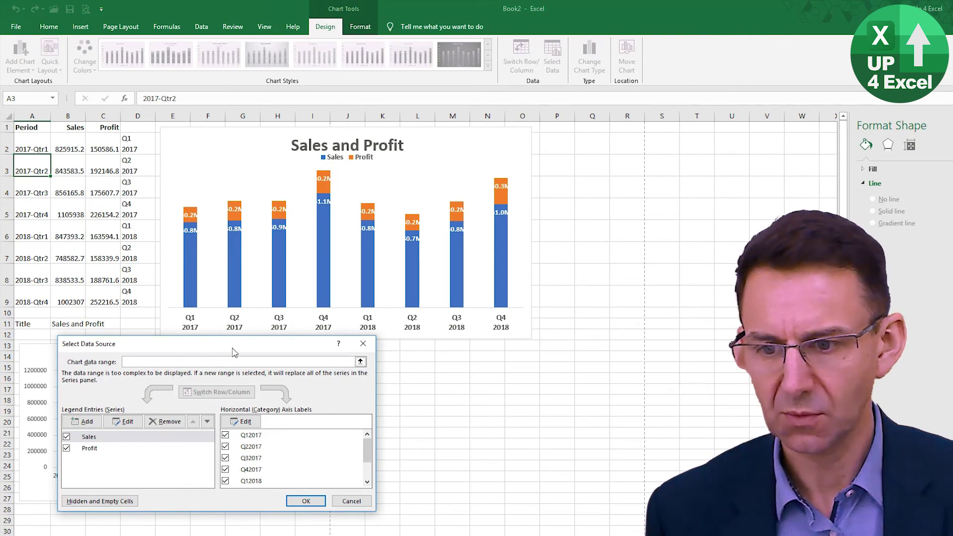
drag(235, 351, 256, 326)
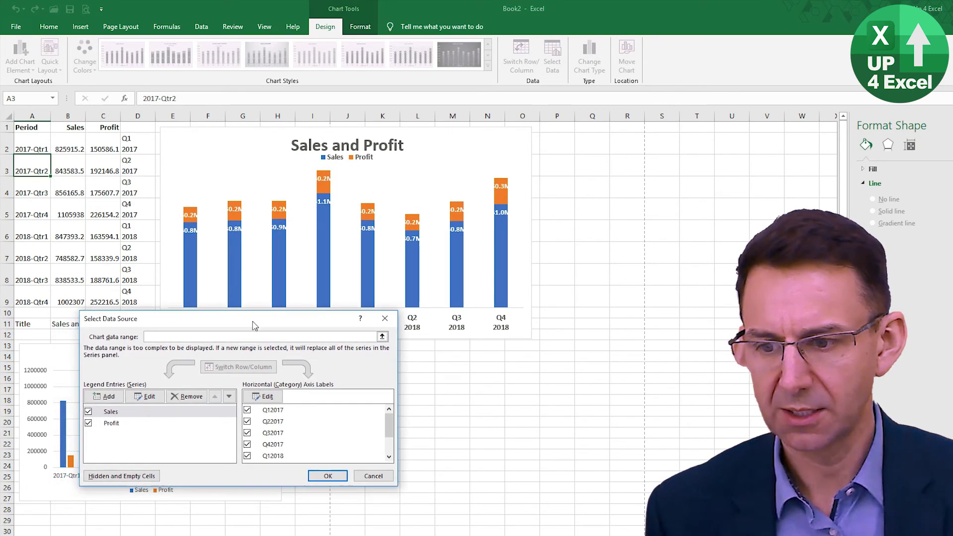
click(124, 426)
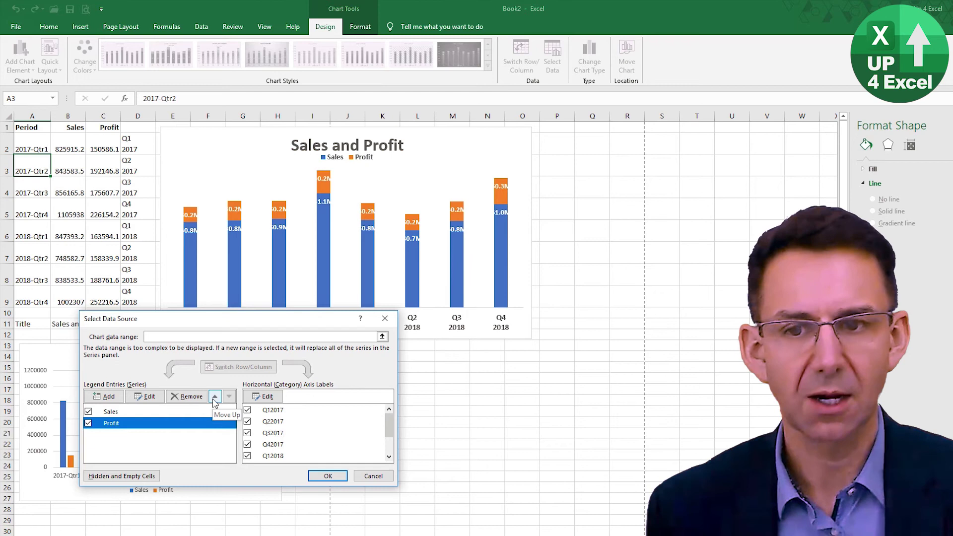
click(215, 397)
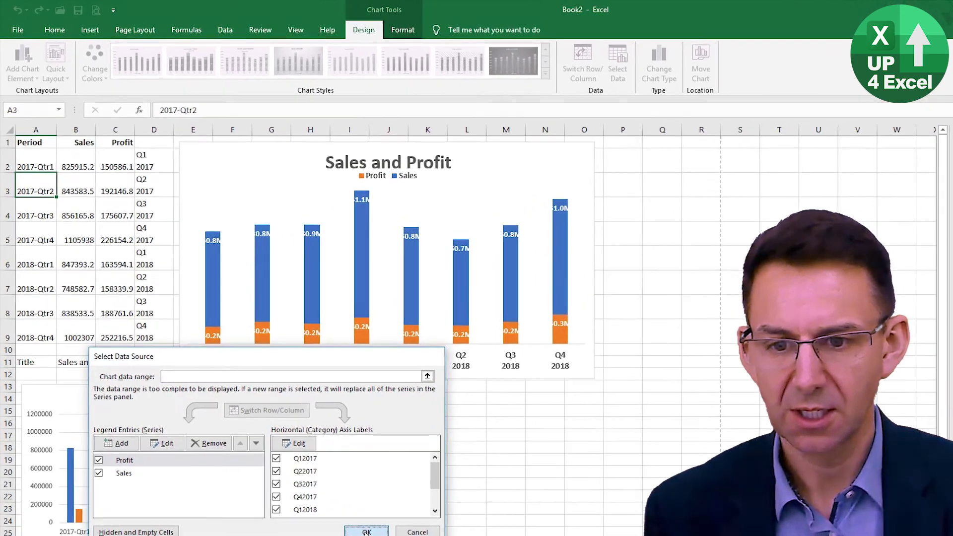
click(328, 476)
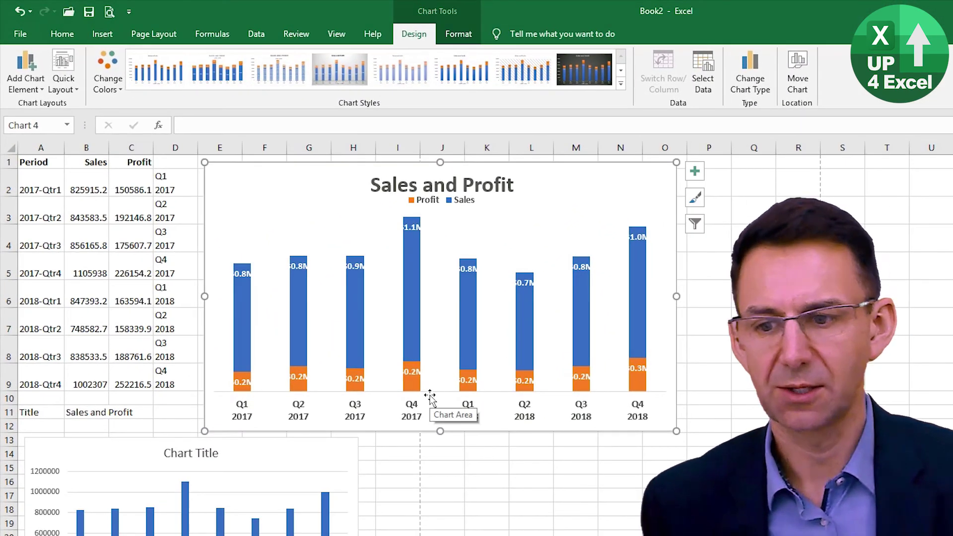
Reduce the Sales series gap width from 219% to 90% in Format Data Series
mouse_move(461, 341)
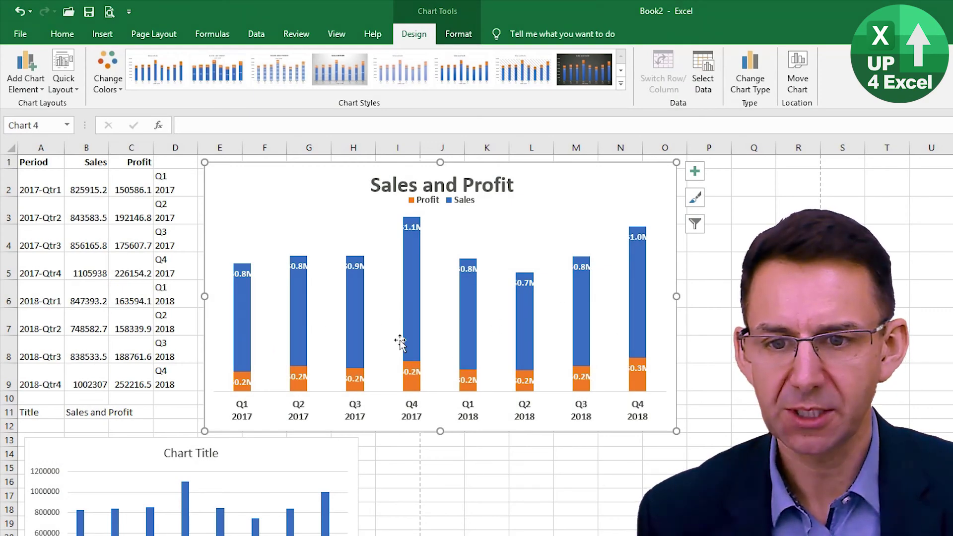
mouse_move(575, 356)
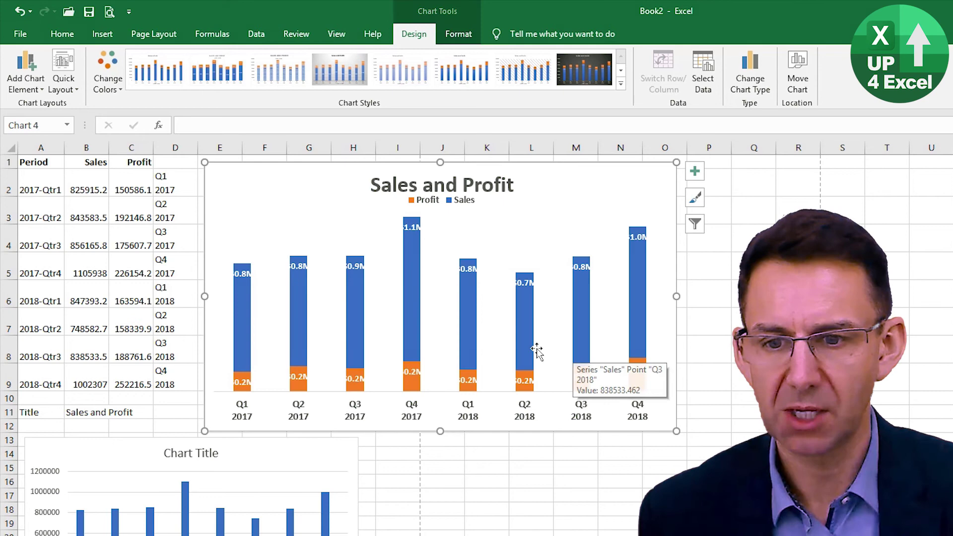
click(471, 340)
double_click(572, 312)
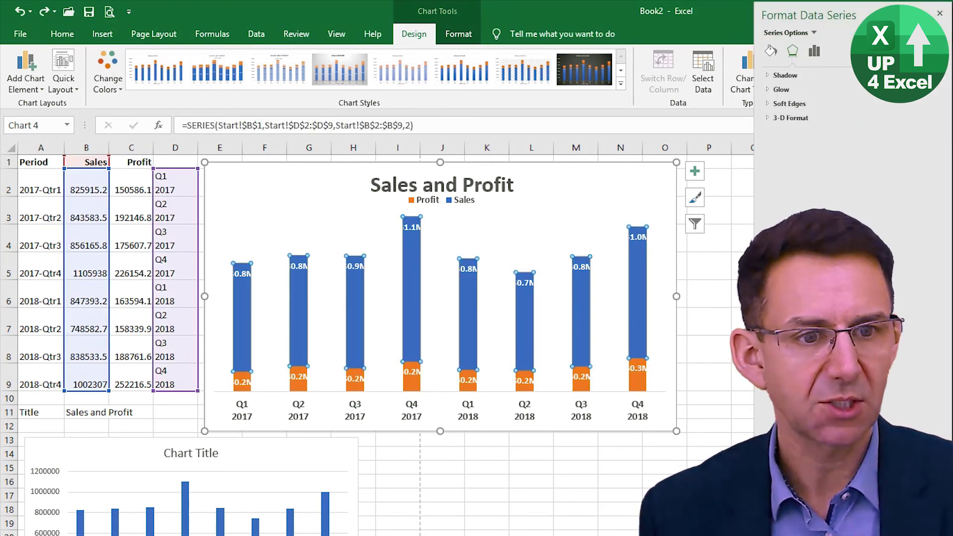
click(816, 55)
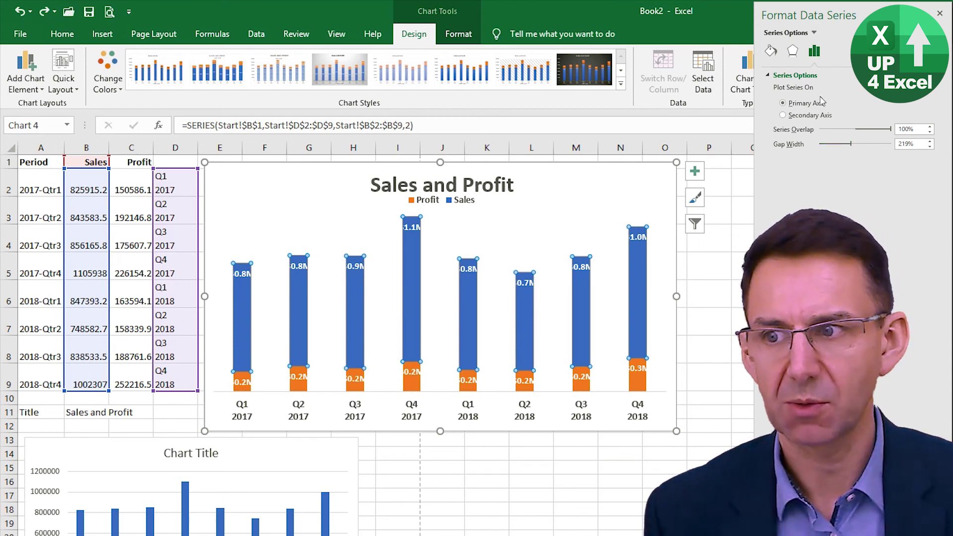
click(458, 33)
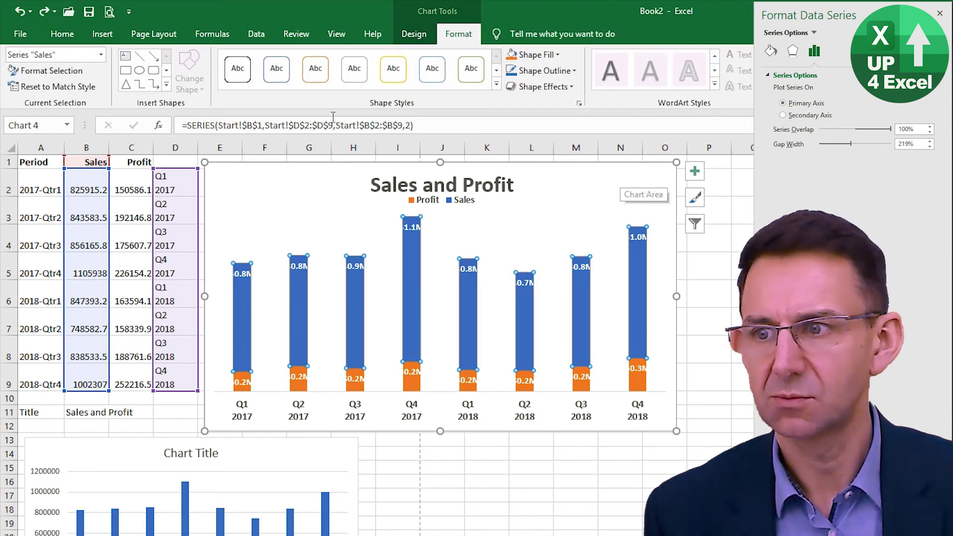
click(101, 55)
click(100, 55)
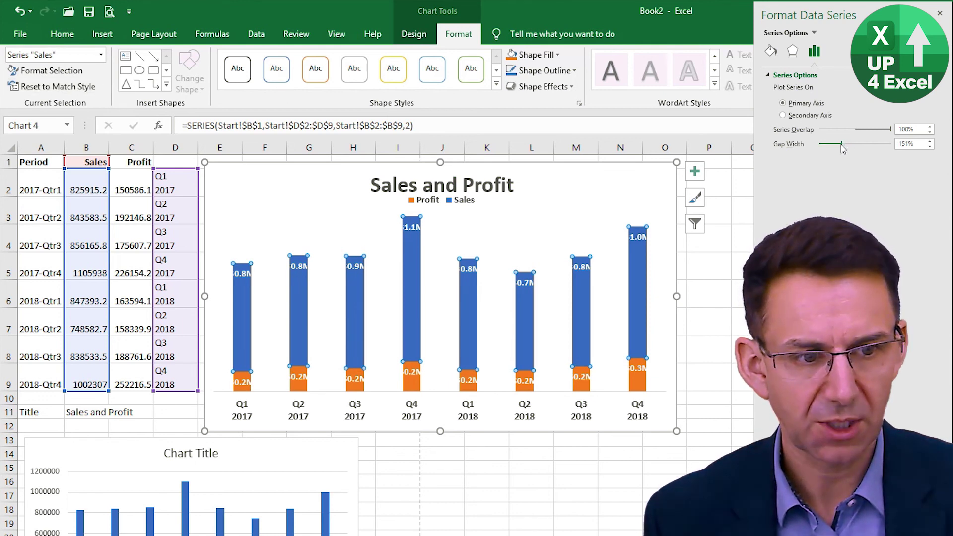
drag(840, 144, 833, 144)
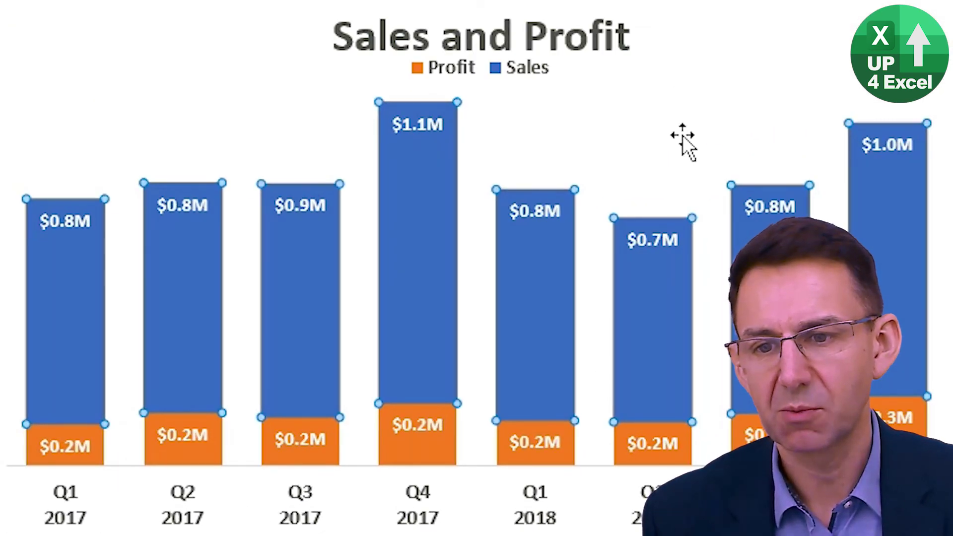
click(682, 136)
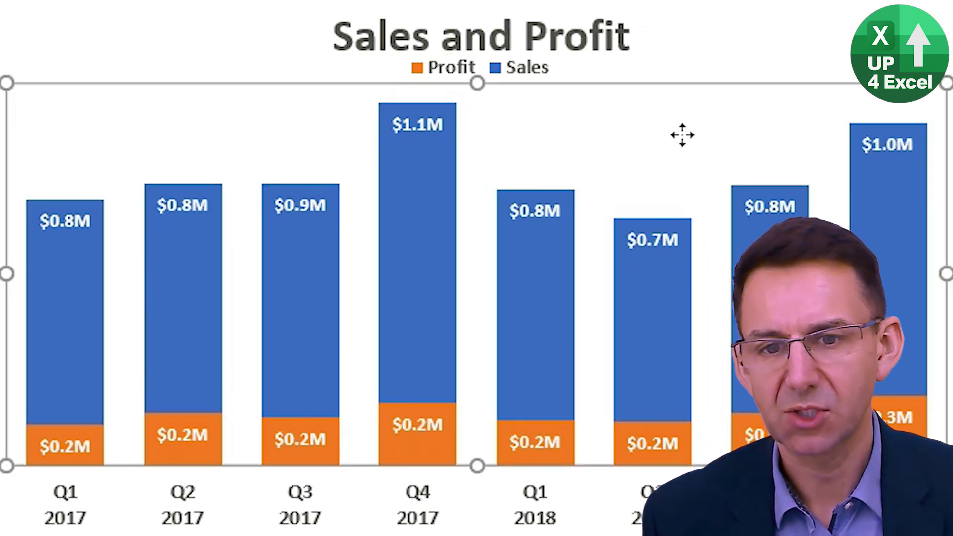